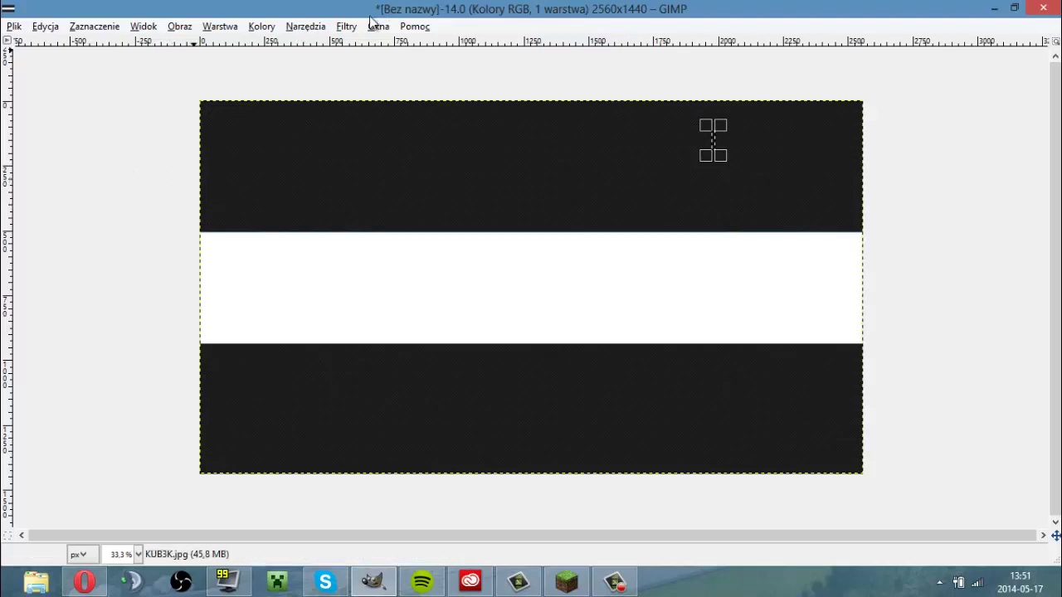
Show the toolbox and place it beside the canvas.
{"action": "left_click", "coordinate": [323, 29]}
{"action": "left_click", "coordinate": [73, 52]}
{"action": "left_click_drag", "start_coordinate": [73, 51], "coordinate": [93, 41]}
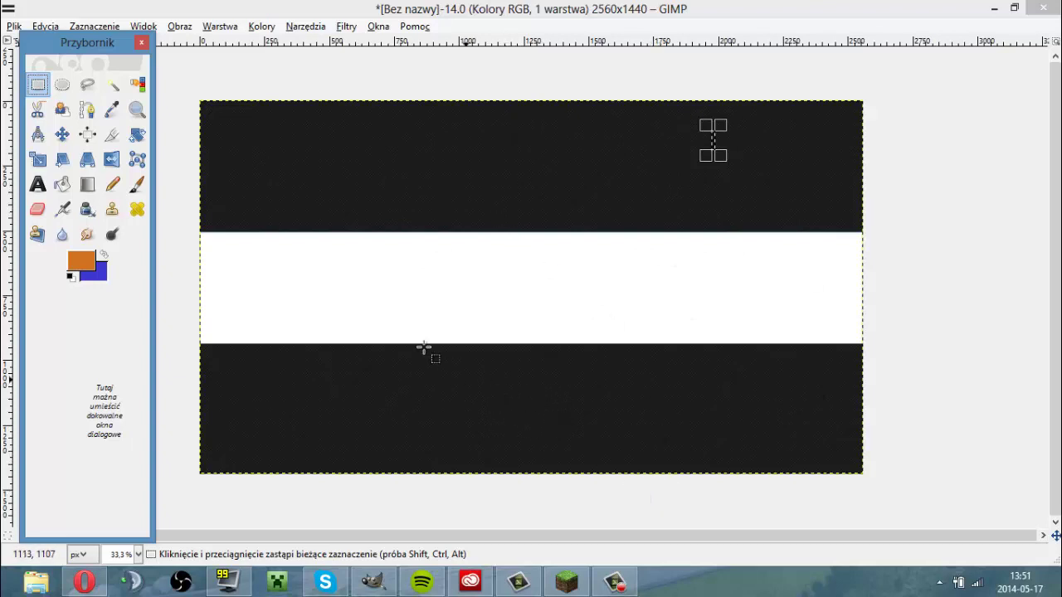
{"action": "left_click", "coordinate": [104, 255]}
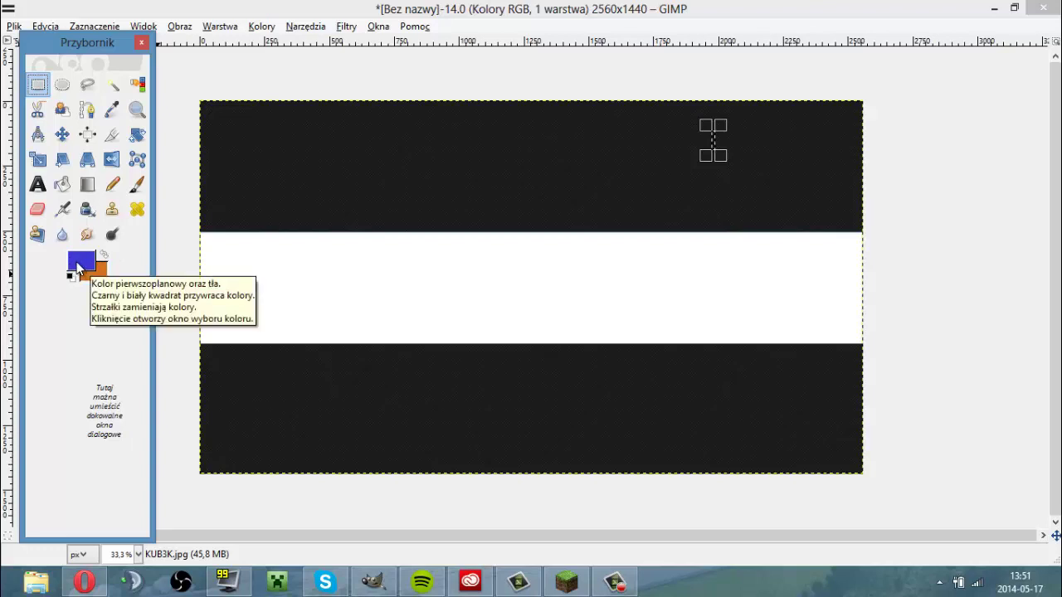
{"action": "left_click", "coordinate": [77, 266]}
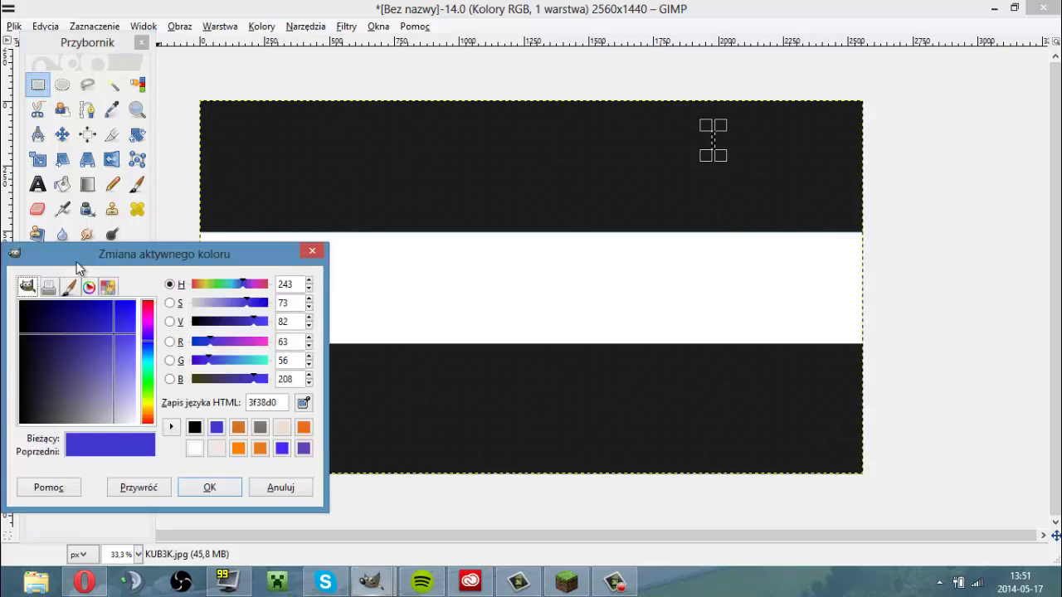
{"action": "left_click", "coordinate": [148, 406]}
{"action": "key", "text": "Escape"}
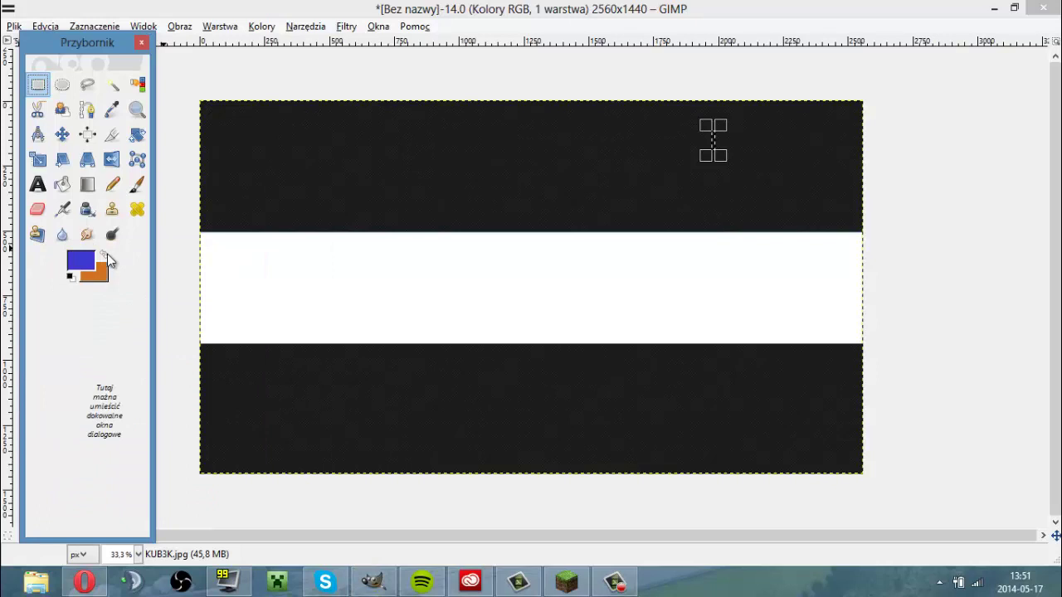
{"action": "left_click", "coordinate": [107, 253]}
{"action": "left_click", "coordinate": [76, 265]}
{"action": "left_click", "coordinate": [312, 251]}
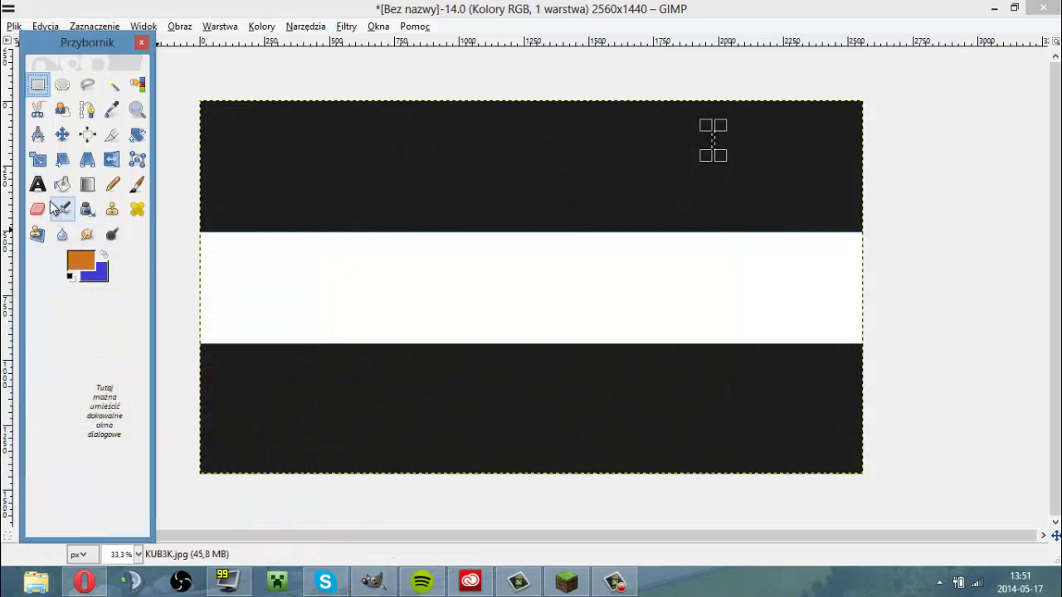
Select the white middle band, a rectangle about 2559 × 429 px, and fill it with the orange foreground colour.
{"action": "left_click", "coordinate": [63, 184]}
{"action": "left_click", "coordinate": [305, 279]}
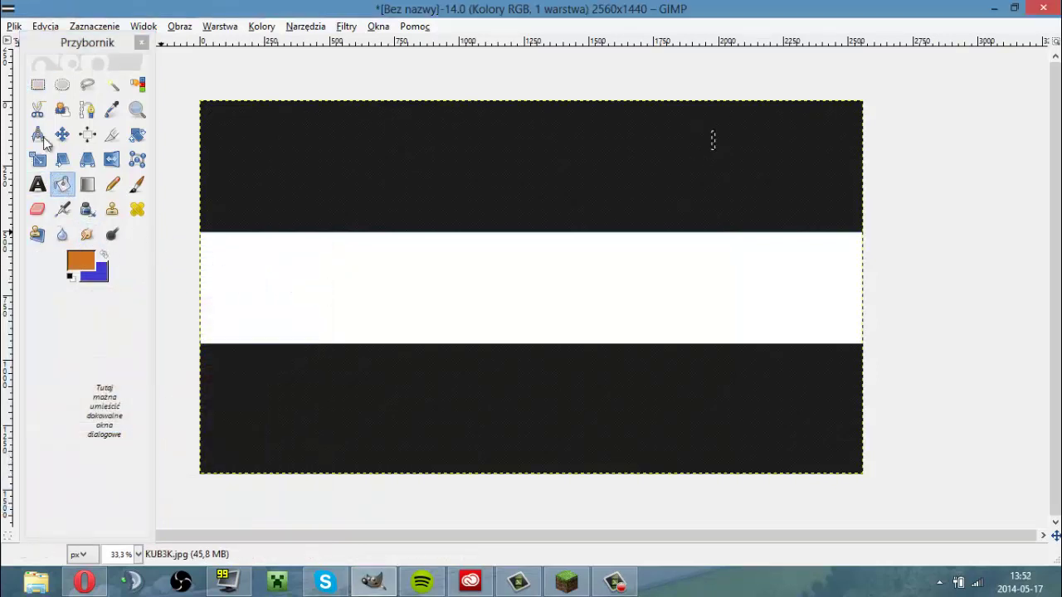
{"action": "left_click", "coordinate": [39, 83]}
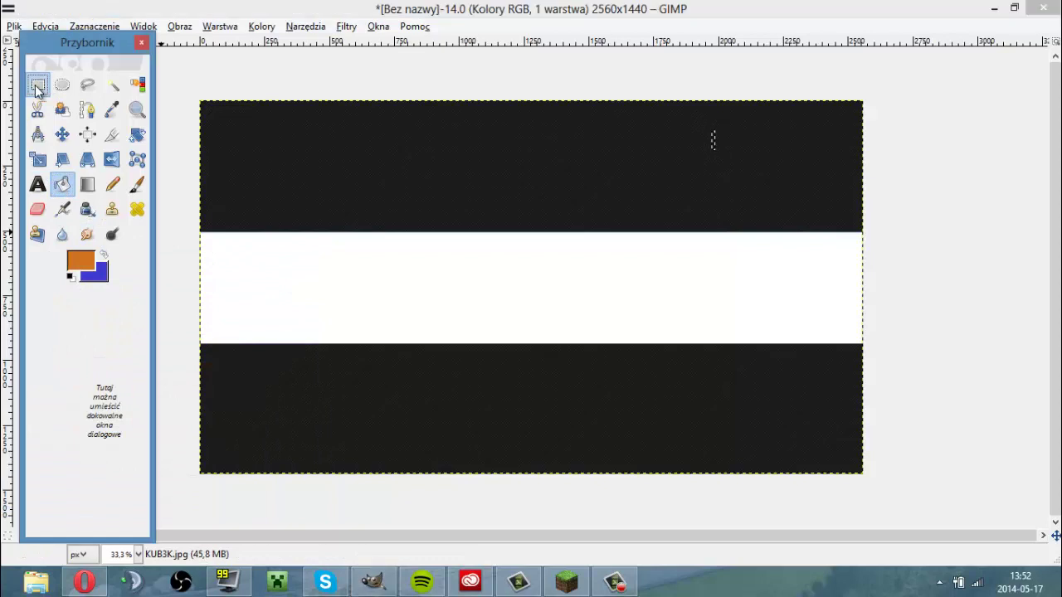
{"action": "left_click", "coordinate": [199, 236]}
{"action": "left_click_drag", "start_coordinate": [200, 234], "coordinate": [863, 344]}
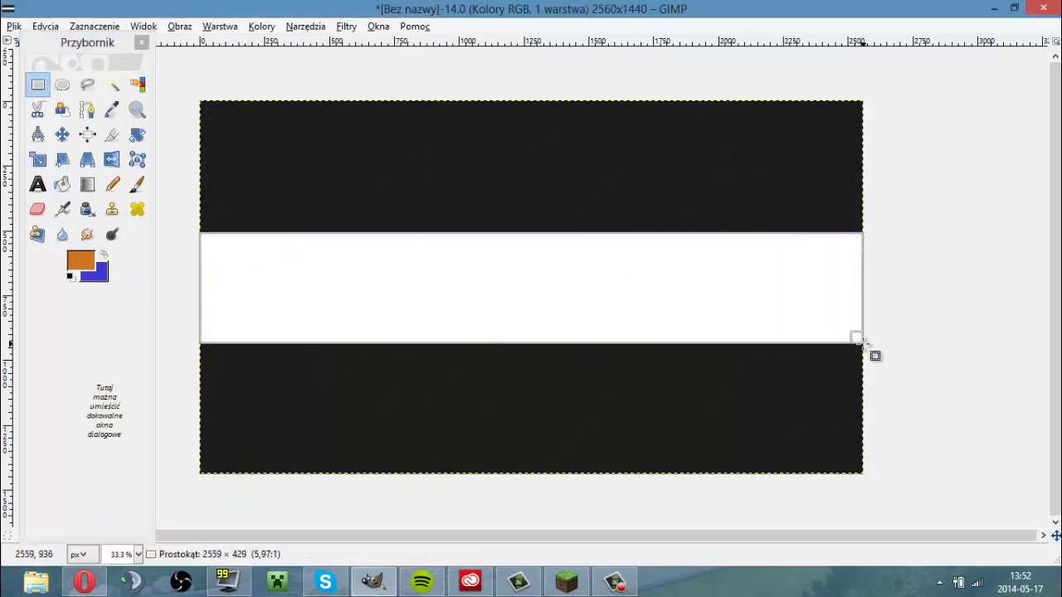
{"action": "left_click", "coordinate": [62, 185]}
{"action": "left_click", "coordinate": [361, 286]}
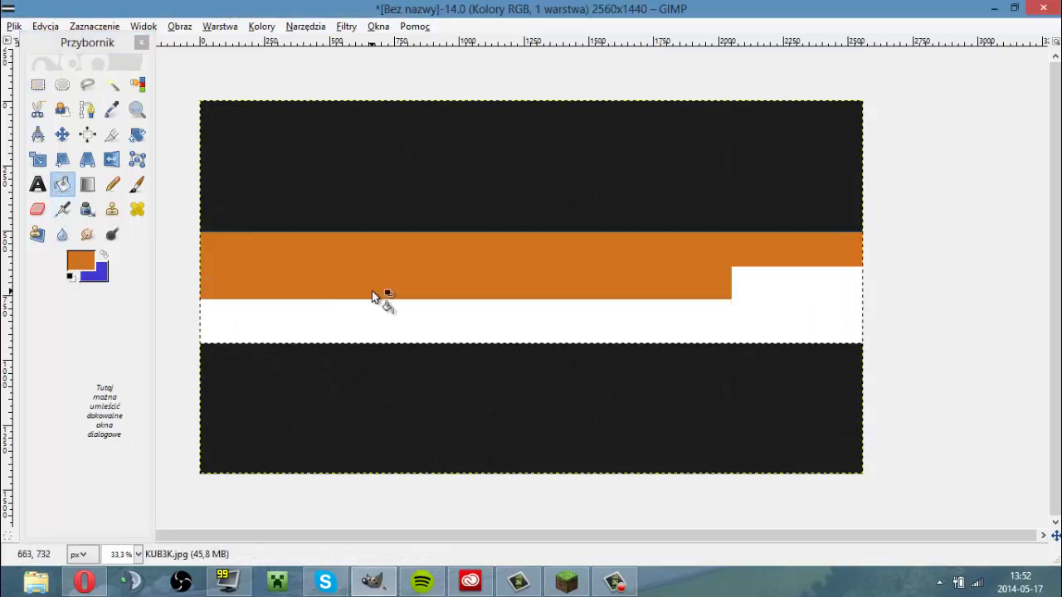
Draw a text box about 741 × 183 px along the orange band's upper edge and enter the text "FPS PL".
{"action": "left_click", "coordinate": [37, 184]}
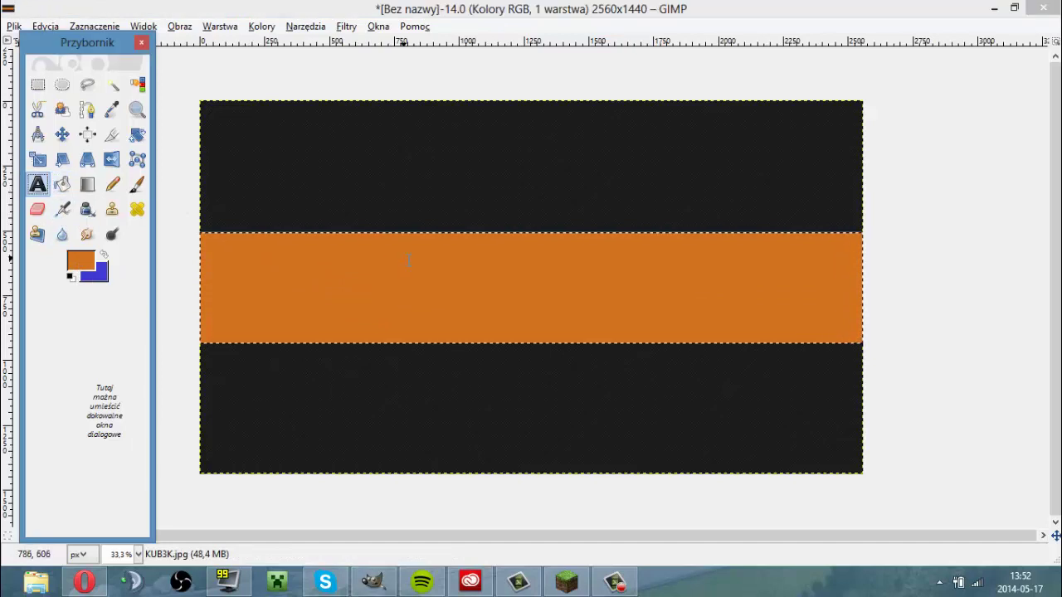
{"action": "left_click_drag", "start_coordinate": [420, 238], "coordinate": [620, 287]}
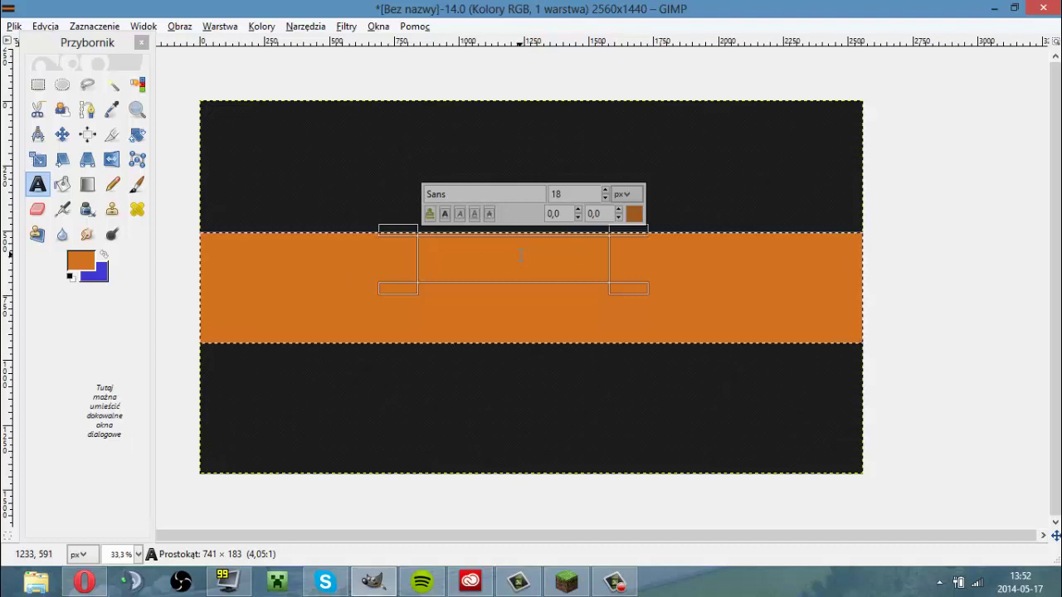
{"action": "type", "text": "t"}
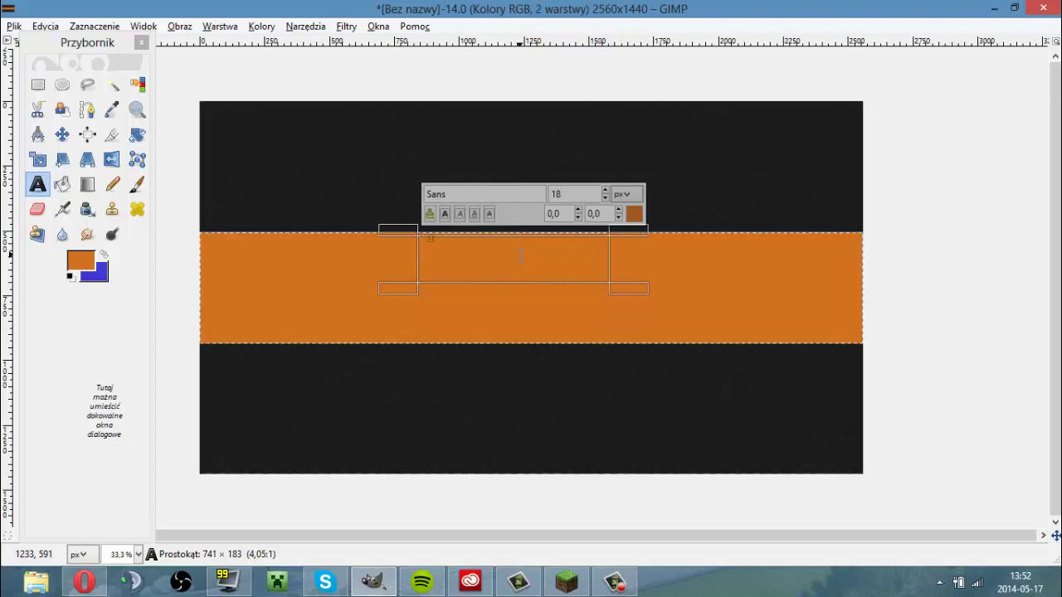
Set the "FPS PL" text's colour to black (000000) and its size to 55 px.
{"action": "left_click", "coordinate": [634, 213]}
{"action": "left_click", "coordinate": [91, 199]}
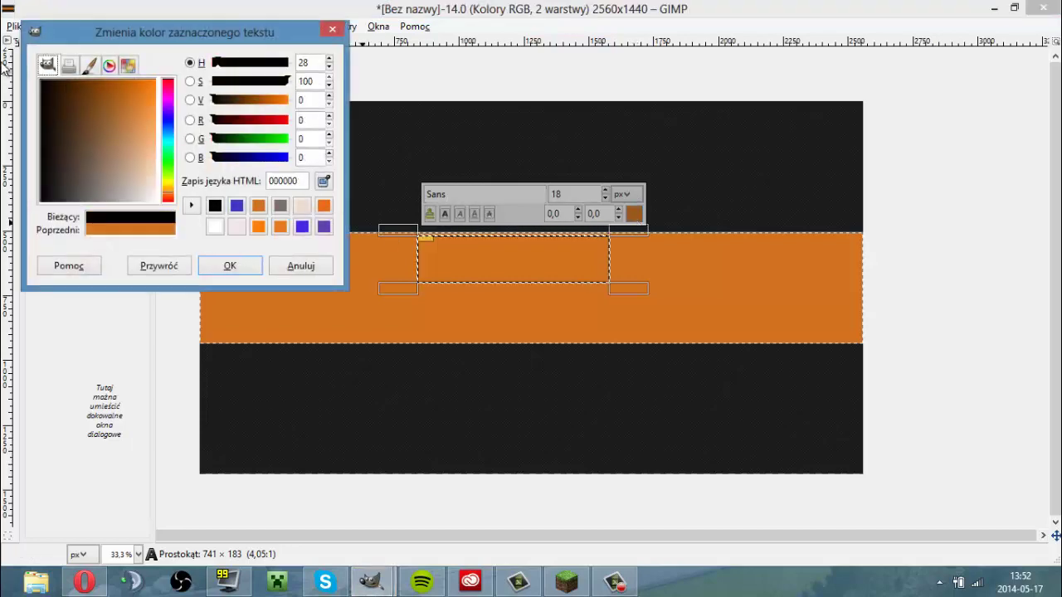
{"action": "left_click", "coordinate": [235, 268]}
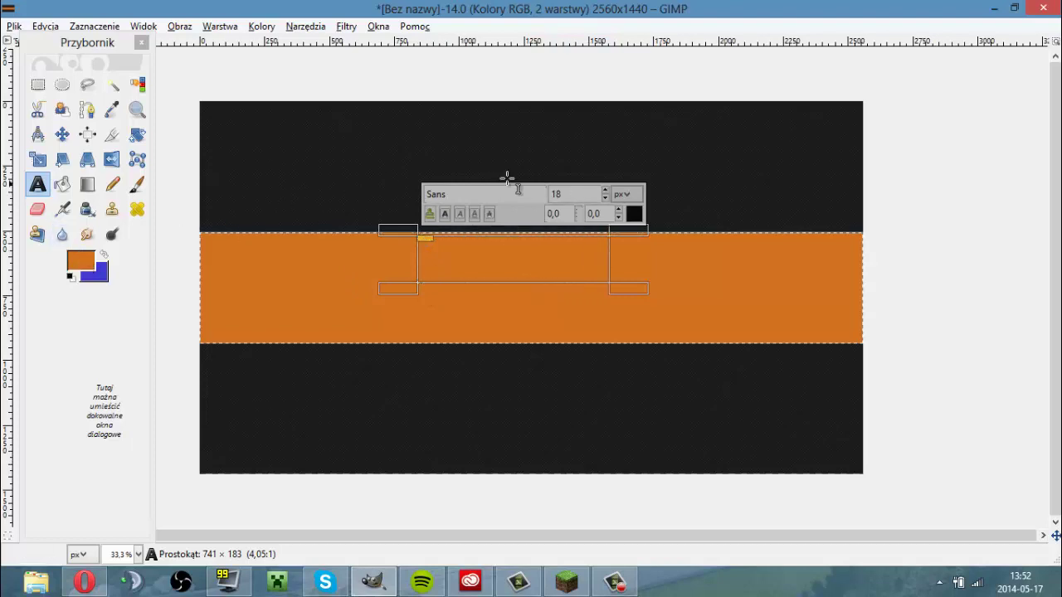
{"action": "left_click", "coordinate": [605, 188]}
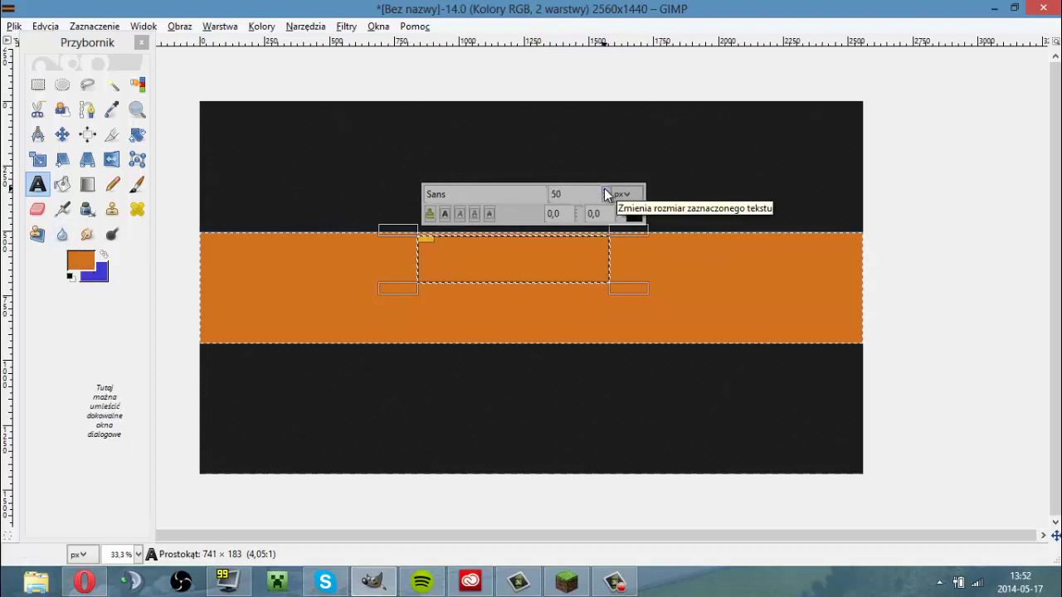
{"action": "left_click", "coordinate": [604, 189]}
{"action": "left_click", "coordinate": [604, 189]}
{"action": "left_click", "coordinate": [604, 188]}
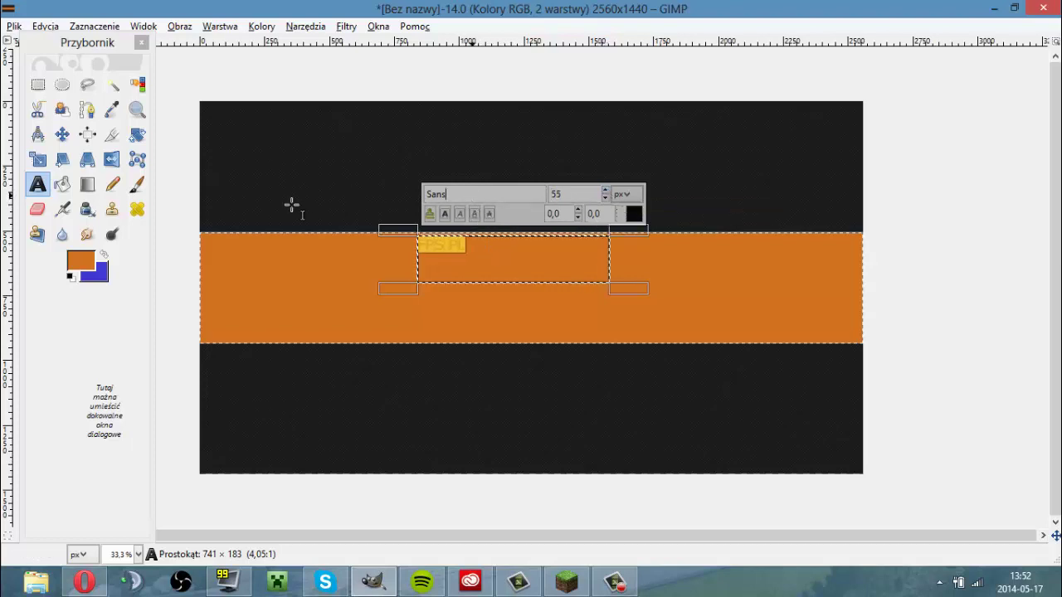
Change the font of the "FPS PL" text to Comix Loud.
{"action": "key", "text": "BackSpace"}
{"action": "key", "text": "BackSpace"}
{"action": "key", "text": "BackSpace"}
{"action": "key", "text": "BackSpace"}
{"action": "type", "text": "Comi"}
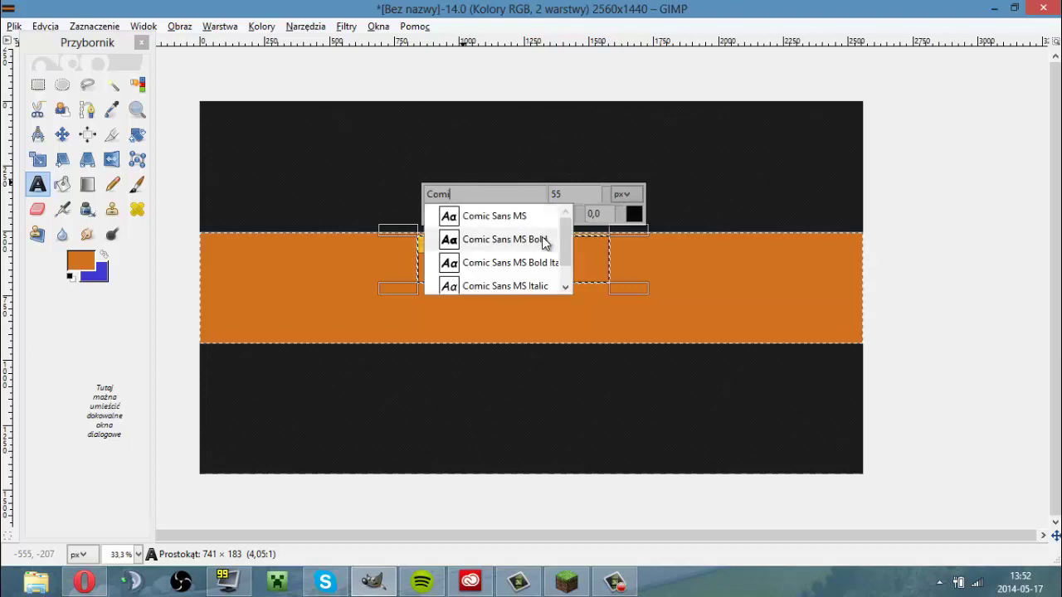
{"action": "left_click_drag", "start_coordinate": [562, 252], "coordinate": [562, 265]}
{"action": "left_click", "coordinate": [502, 284]}
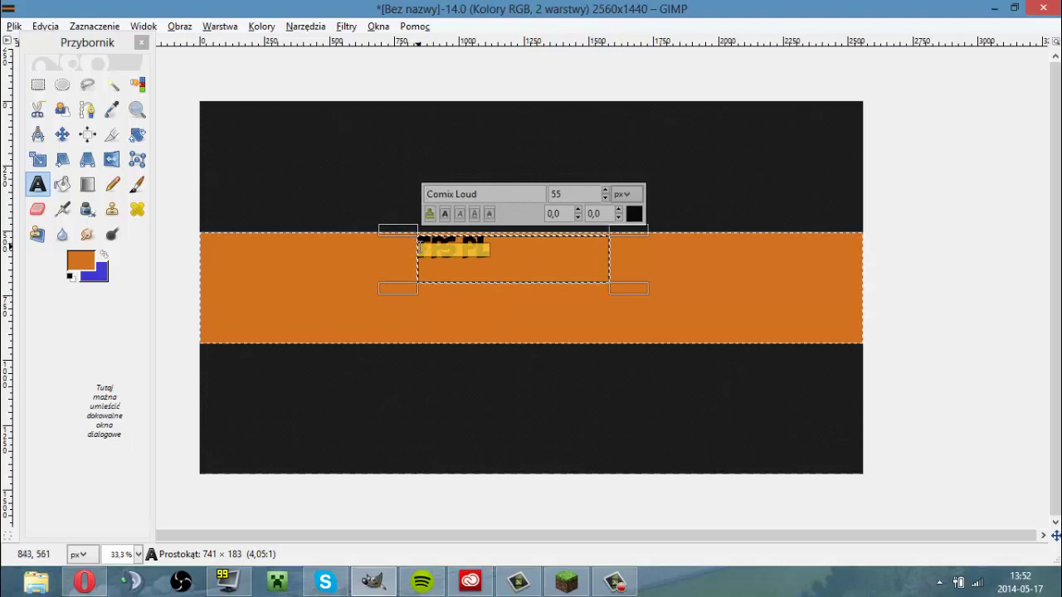
Indent the "FPS PL" text with leading spaces and set its size to 70 px.
{"action": "left_click", "coordinate": [420, 248]}
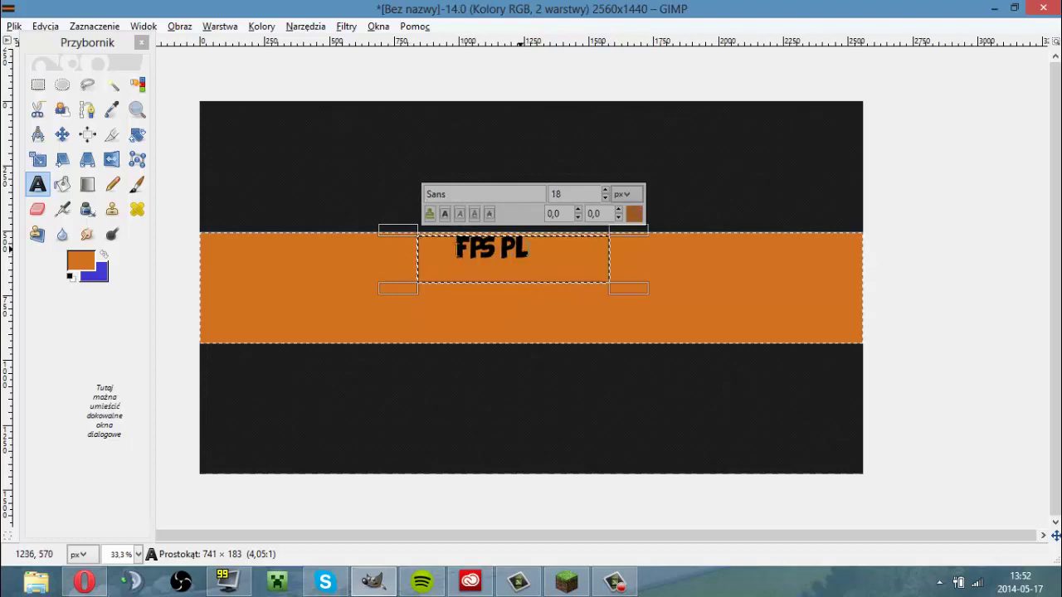
{"action": "left_click_drag", "start_coordinate": [544, 238], "coordinate": [420, 240]}
{"action": "left_click_drag", "start_coordinate": [538, 252], "coordinate": [459, 251]}
{"action": "left_click", "coordinate": [605, 190]}
{"action": "left_click", "coordinate": [605, 191]}
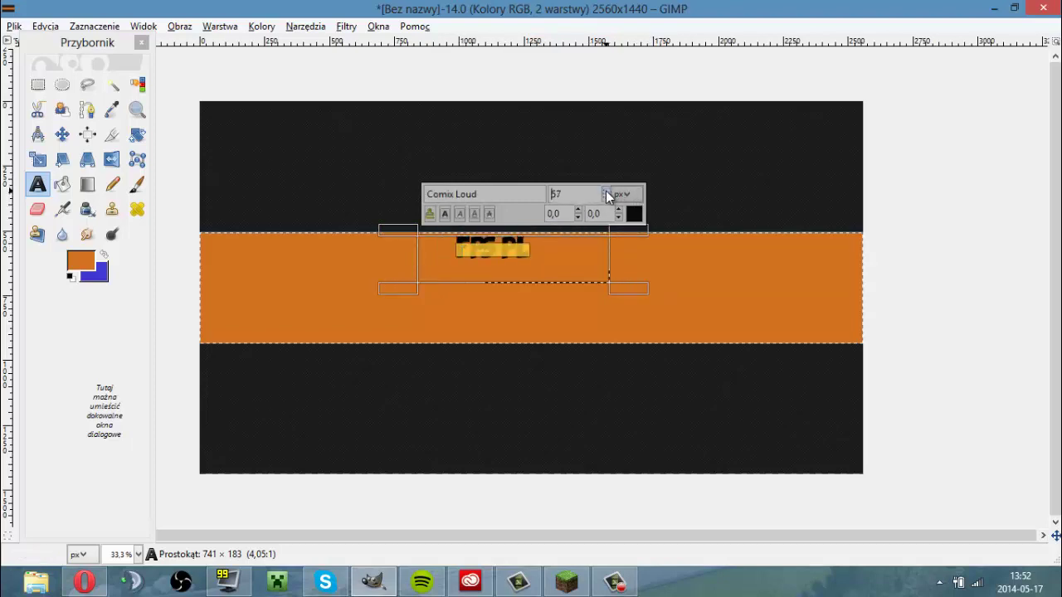
{"action": "left_click", "coordinate": [605, 190]}
{"action": "left_click", "coordinate": [605, 190]}
{"action": "left_click", "coordinate": [606, 191]}
{"action": "left_click", "coordinate": [605, 190]}
{"action": "left_click", "coordinate": [605, 190]}
{"action": "left_click", "coordinate": [606, 191]}
{"action": "scroll", "coordinate": [605, 194], "scroll_direction": "up", "scroll_amount": 7}
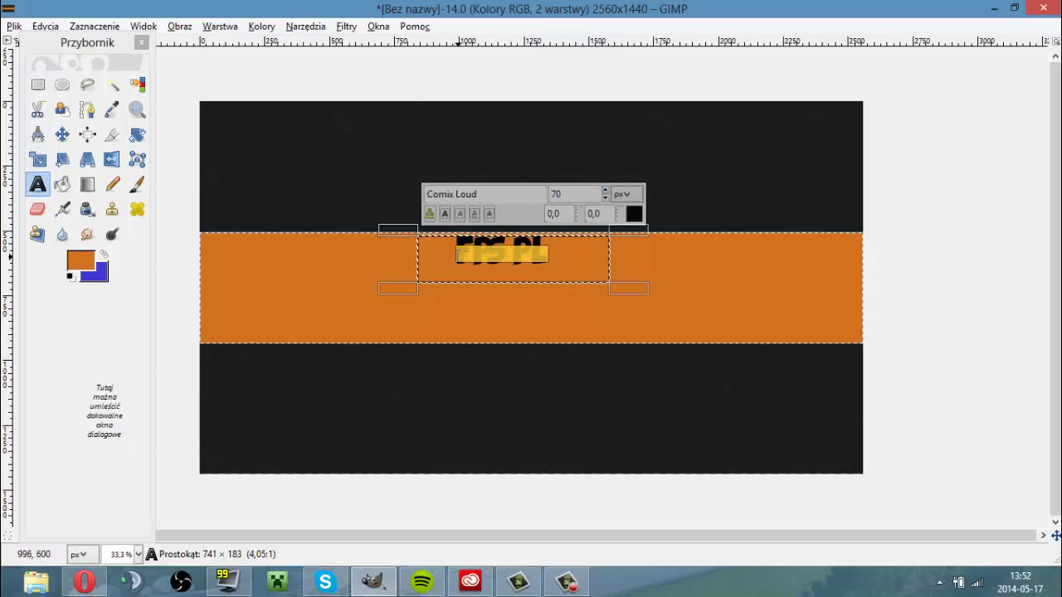
Add more leading spaces before "FPS PL" to shift it toward the middle of its text box.
{"action": "left_click", "coordinate": [459, 255]}
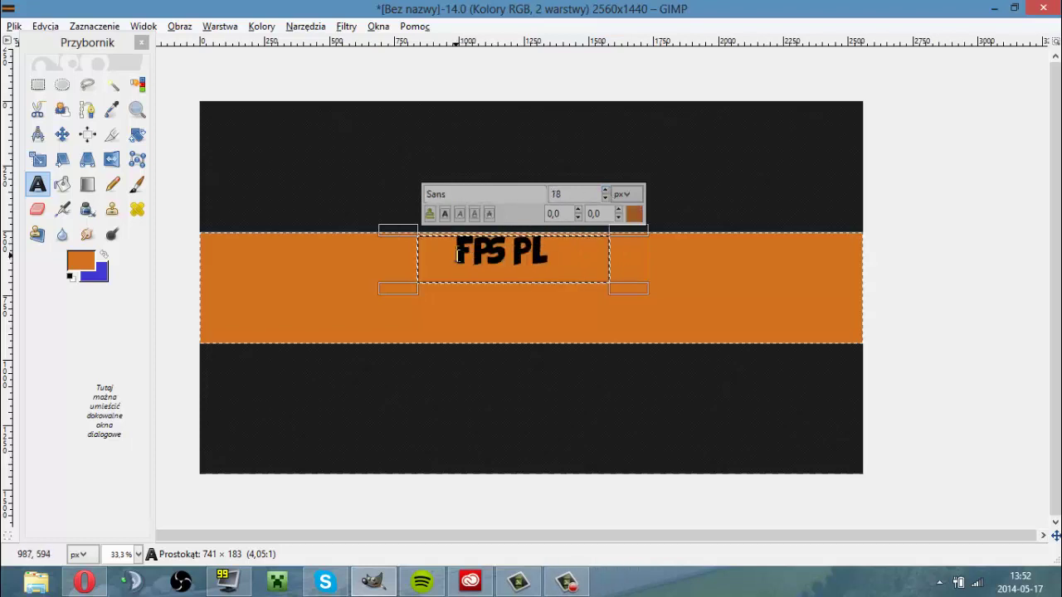
{"action": "left_click", "coordinate": [572, 584]}
{"action": "left_click", "coordinate": [574, 586]}
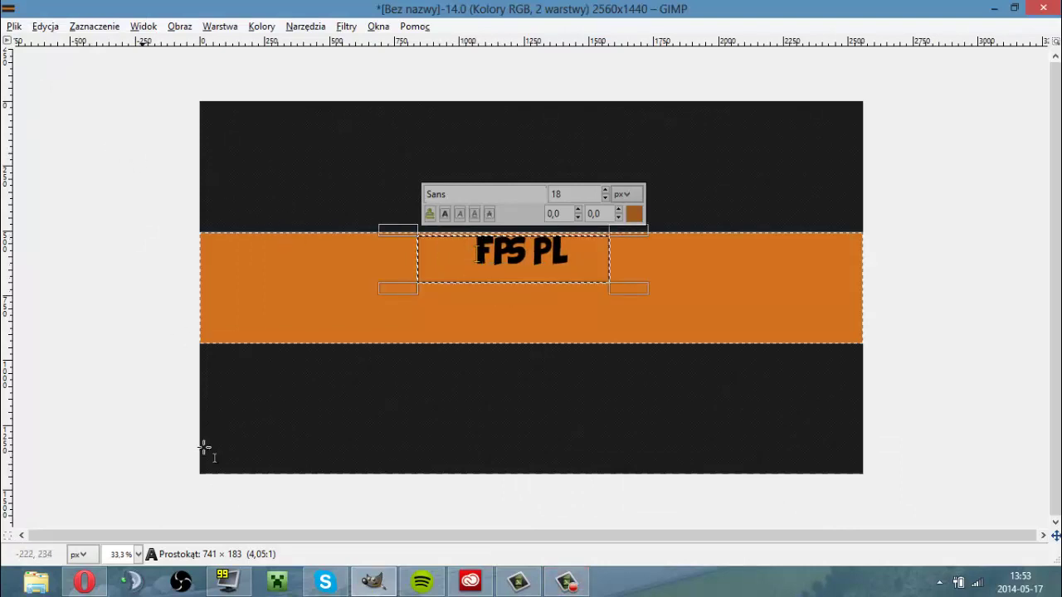
Bring the toolbox back and move it slightly farther from the canvas.
{"action": "left_click", "coordinate": [305, 25]}
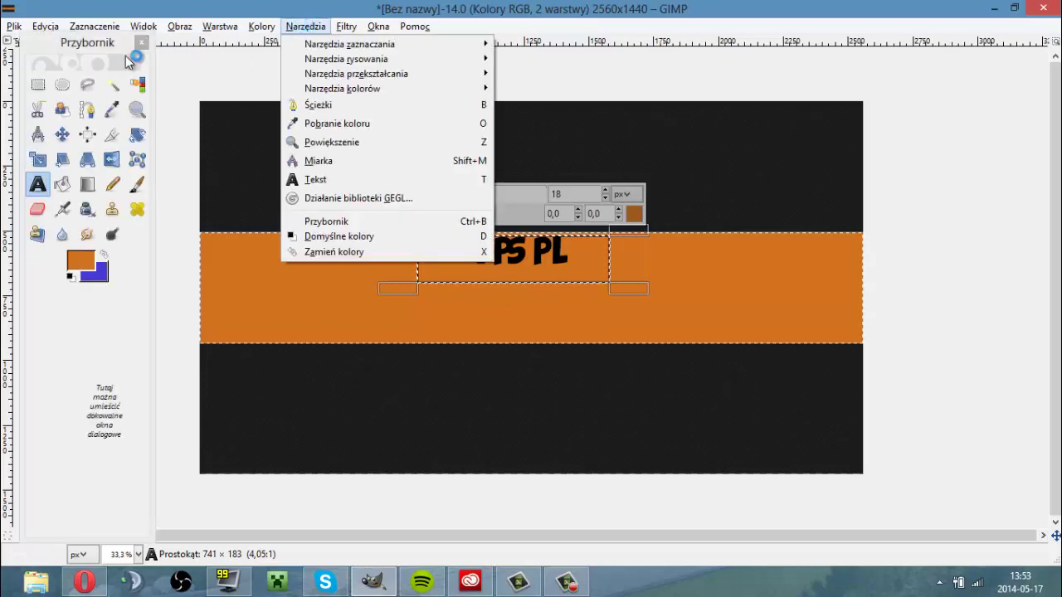
{"action": "left_click", "coordinate": [81, 39]}
{"action": "left_click_drag", "start_coordinate": [69, 41], "coordinate": [59, 29]}
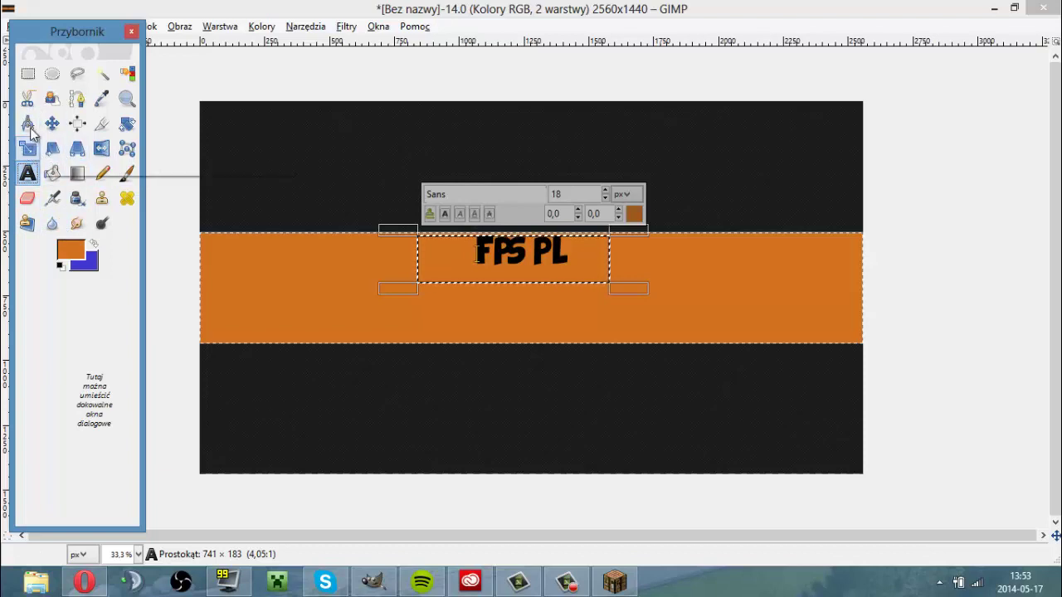
Reactivate the "FPS PL" text for editing and resize its box to about 564 × 117 px.
{"action": "left_click", "coordinate": [28, 73]}
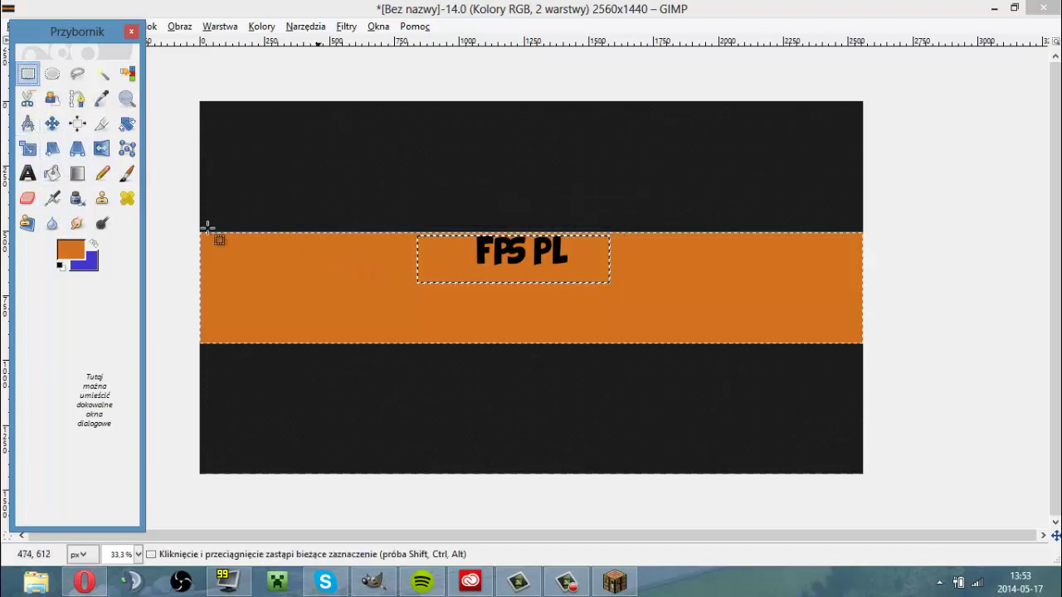
{"action": "left_click", "coordinate": [28, 173]}
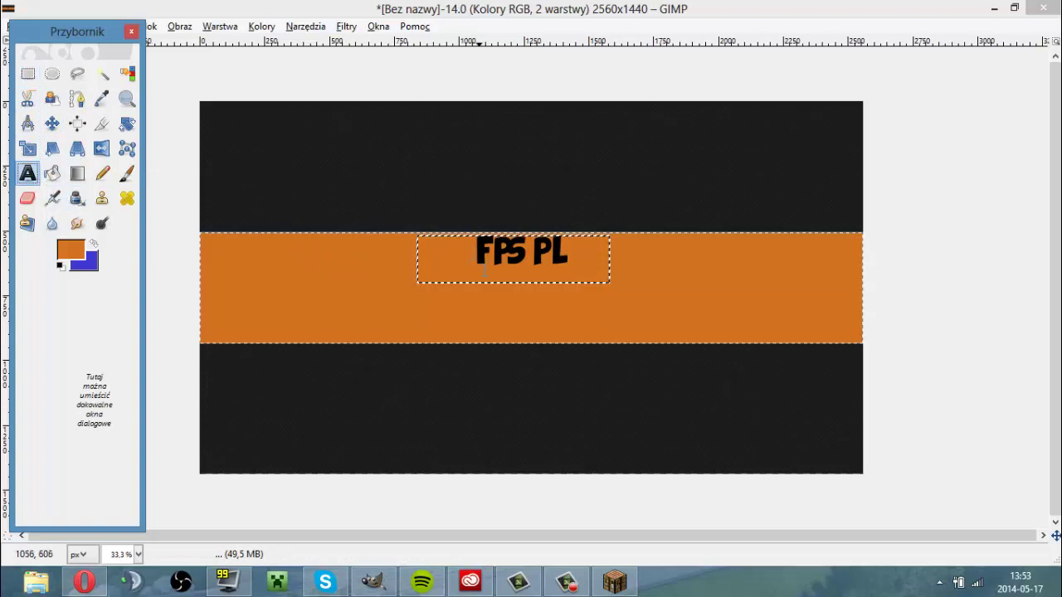
{"action": "left_click", "coordinate": [445, 272]}
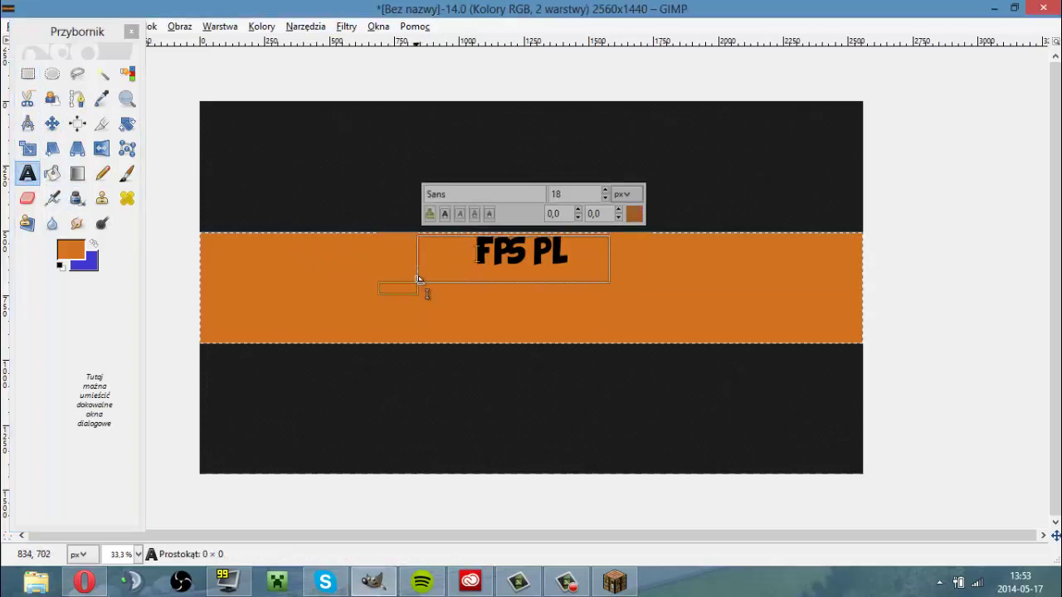
{"action": "left_click_drag", "start_coordinate": [419, 280], "coordinate": [466, 262]}
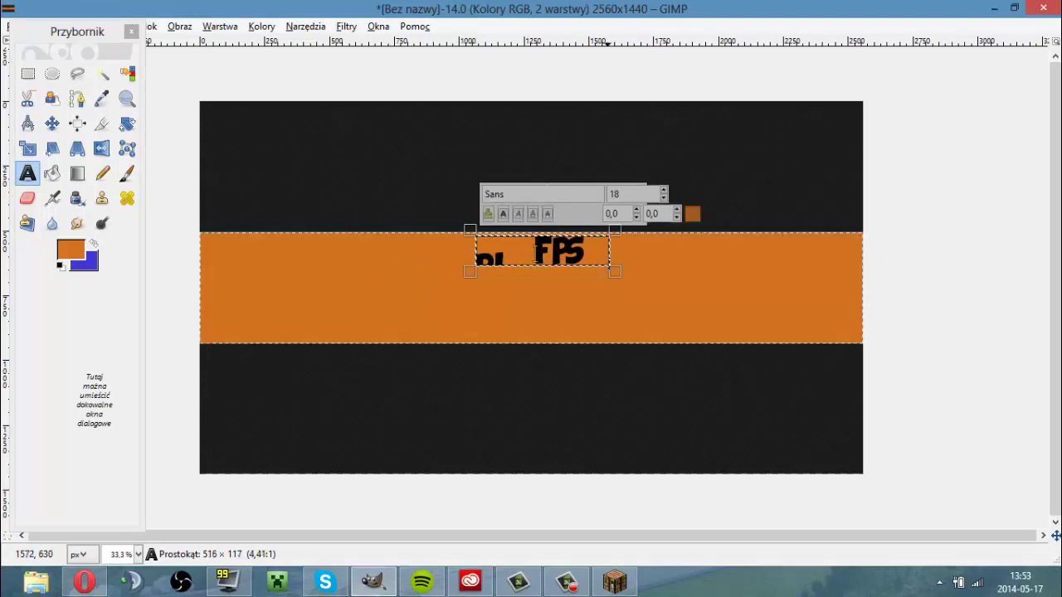
{"action": "left_click_drag", "start_coordinate": [607, 264], "coordinate": [585, 266]}
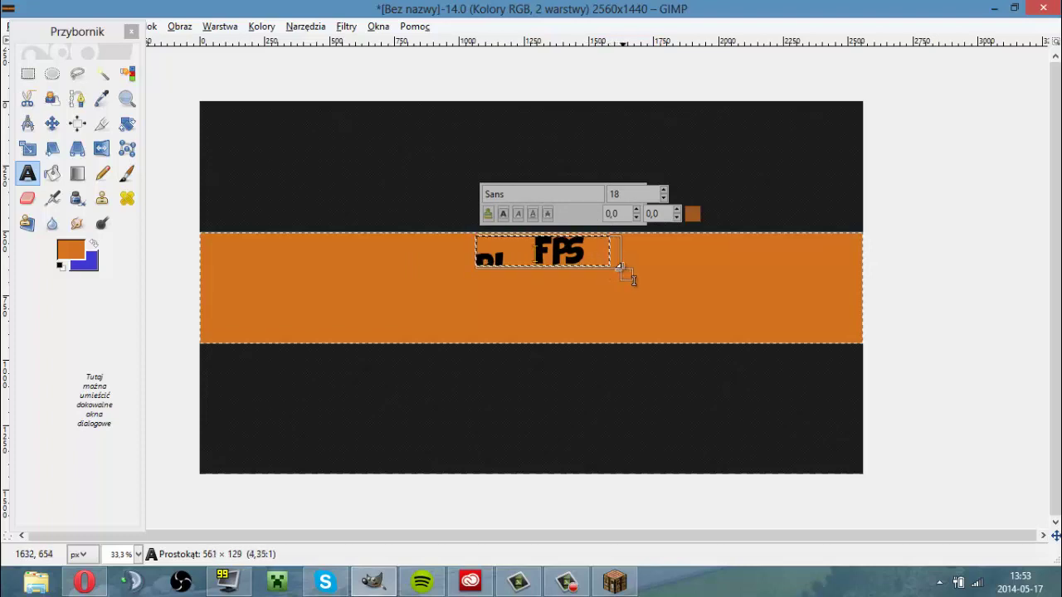
{"action": "left_click_drag", "start_coordinate": [623, 268], "coordinate": [623, 269]}
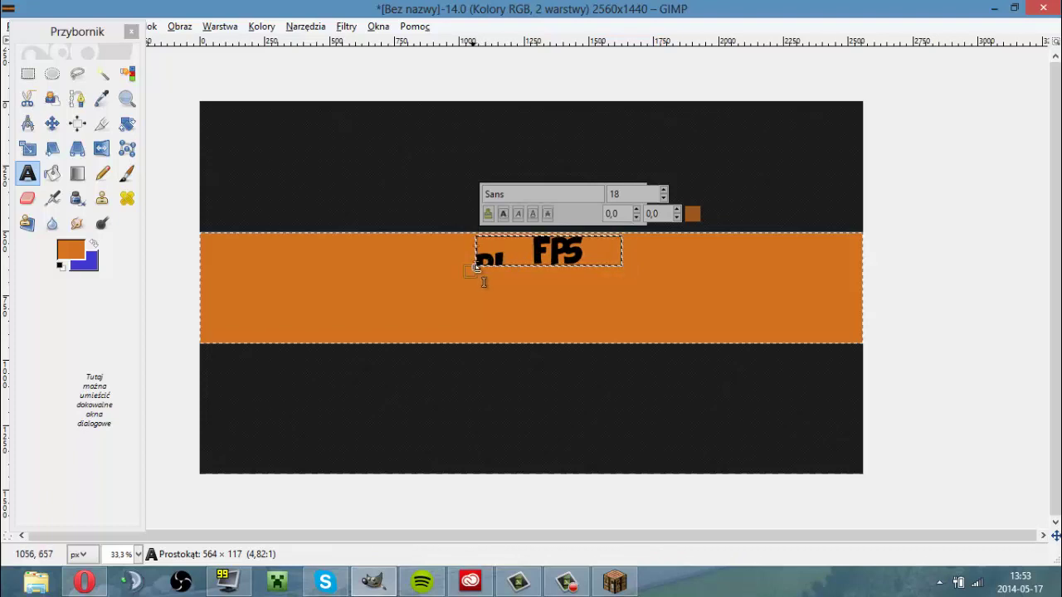
Resize the "FPS PL" text box several times until it is about 453 × 123 px with the text on one line.
{"action": "left_click_drag", "start_coordinate": [472, 280], "coordinate": [473, 286]}
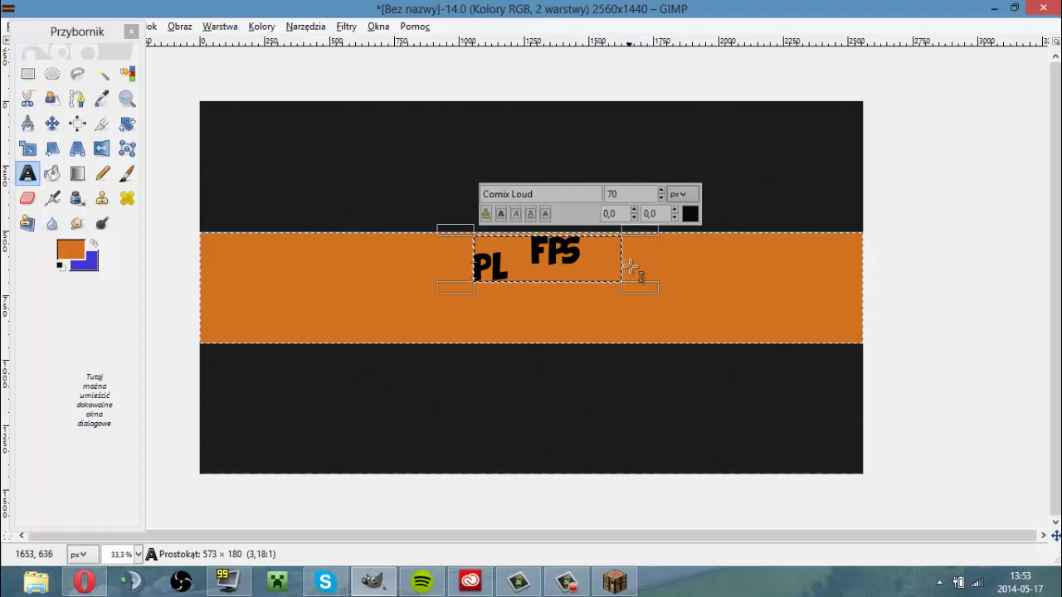
{"action": "mouse_move", "coordinate": [650, 297]}
{"action": "left_mouse_down"}
{"action": "mouse_move", "coordinate": [678, 297]}
{"action": "mouse_move", "coordinate": [642, 290]}
{"action": "left_mouse_up"}
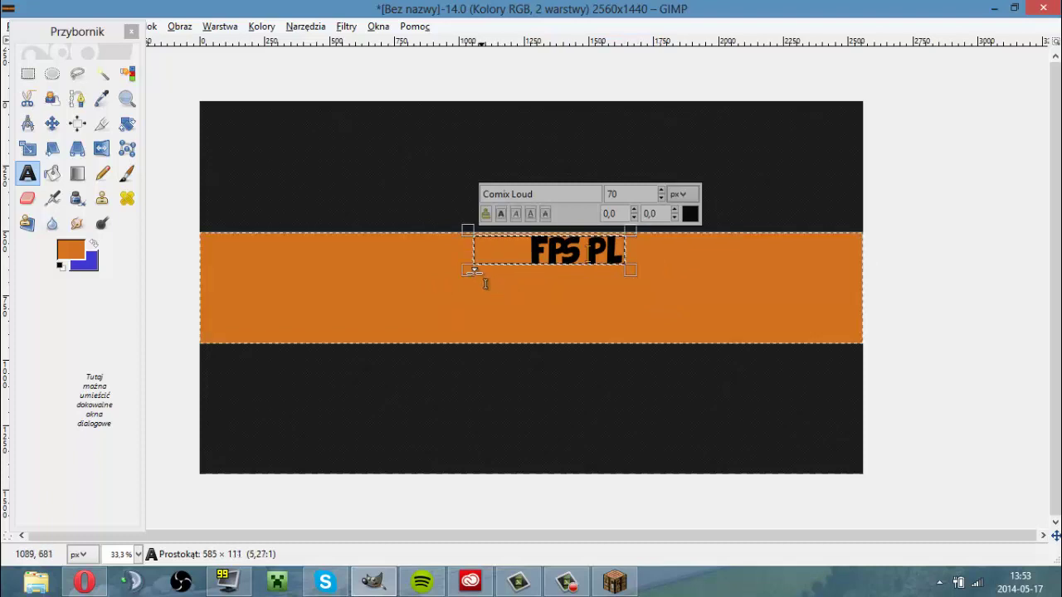
{"action": "left_click_drag", "start_coordinate": [472, 268], "coordinate": [558, 279]}
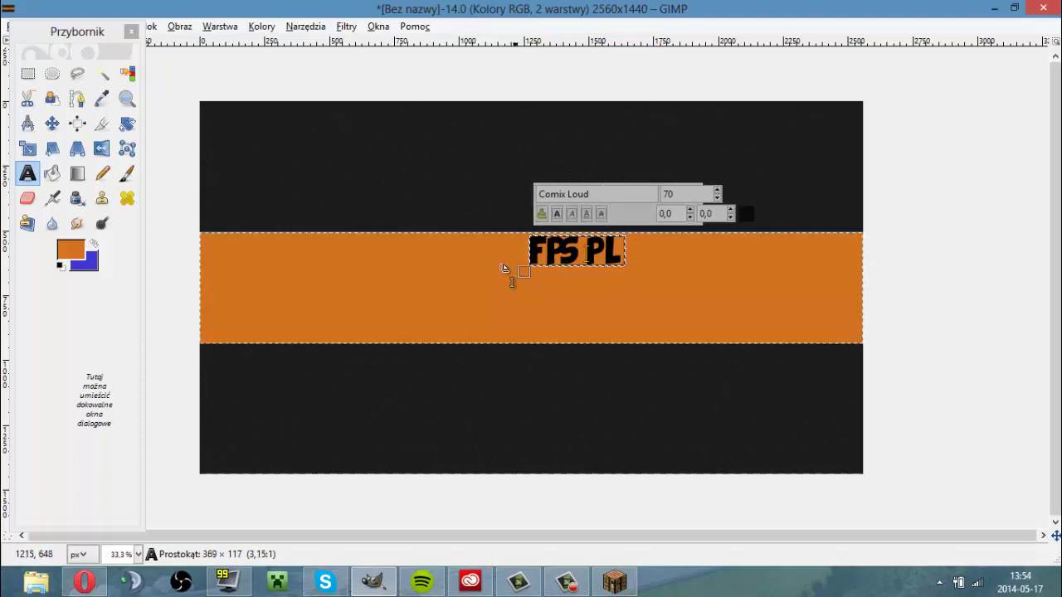
{"action": "left_click_drag", "start_coordinate": [461, 267], "coordinate": [467, 270]}
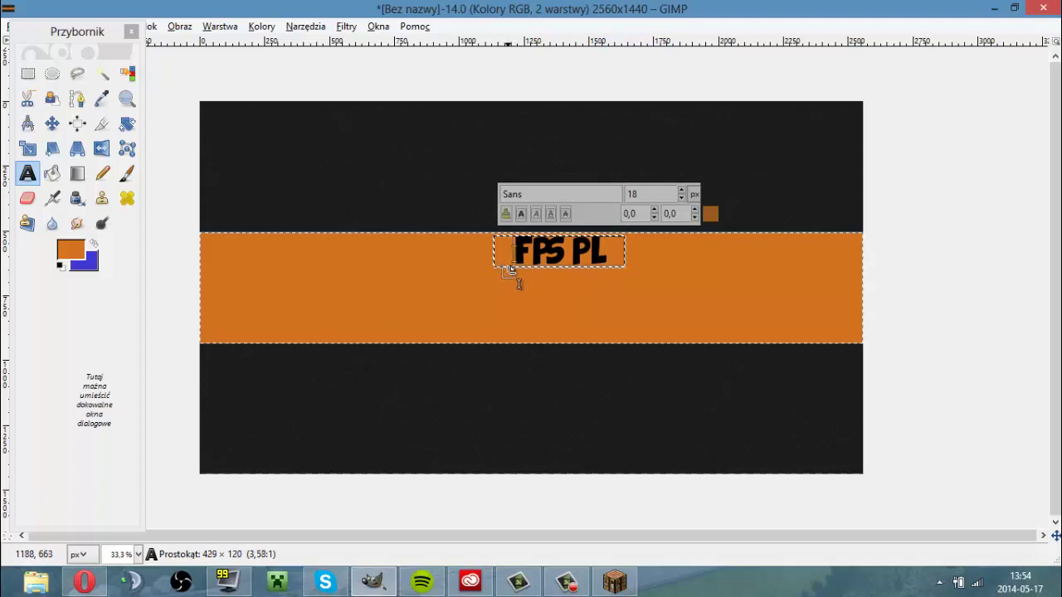
{"action": "left_click_drag", "start_coordinate": [617, 278], "coordinate": [636, 283]}
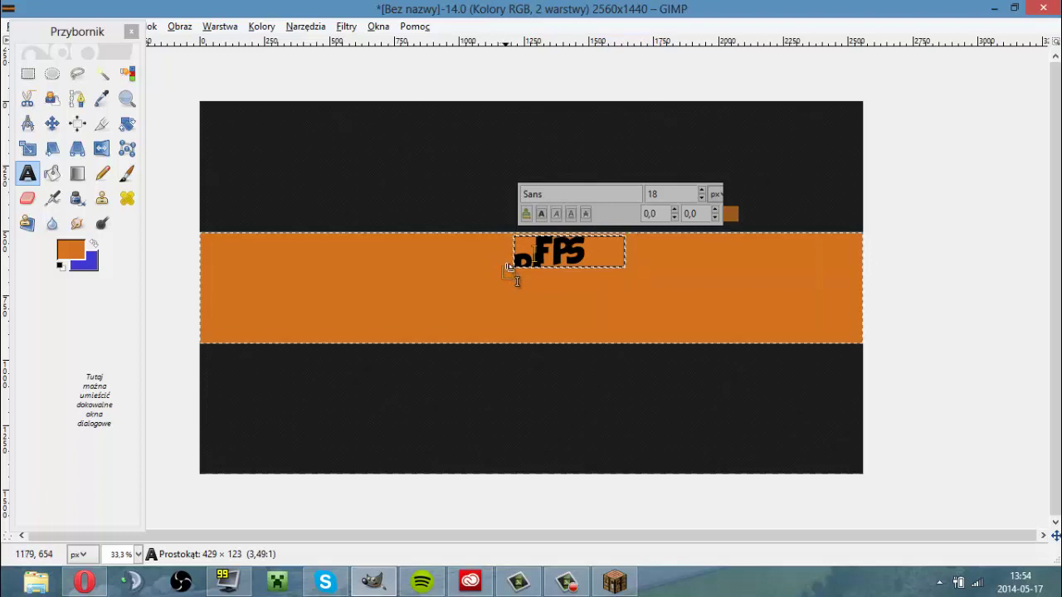
{"action": "left_click_drag", "start_coordinate": [506, 274], "coordinate": [507, 275]}
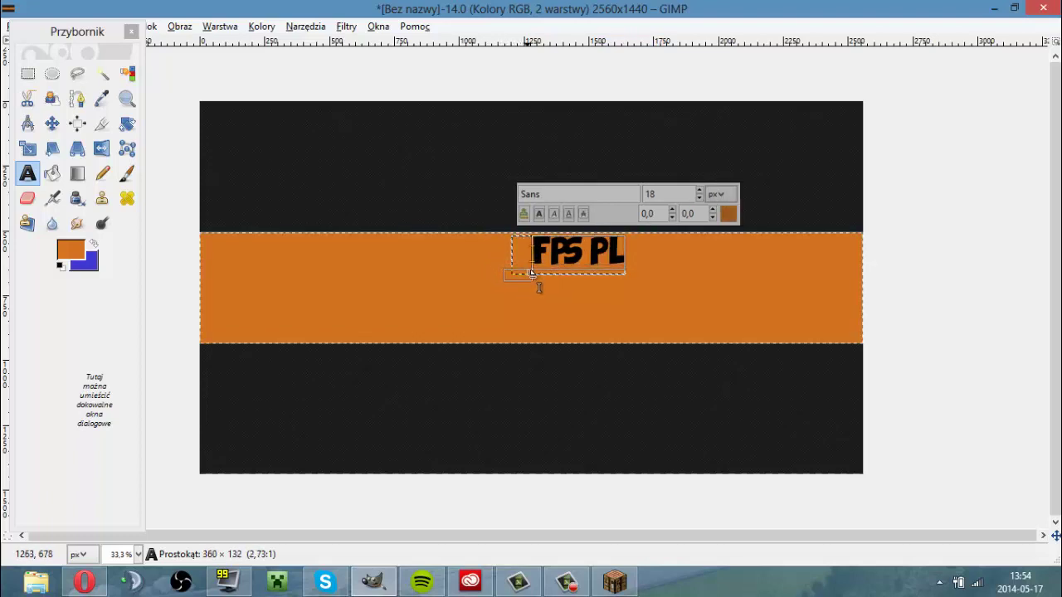
{"action": "left_click_drag", "start_coordinate": [531, 272], "coordinate": [522, 275]}
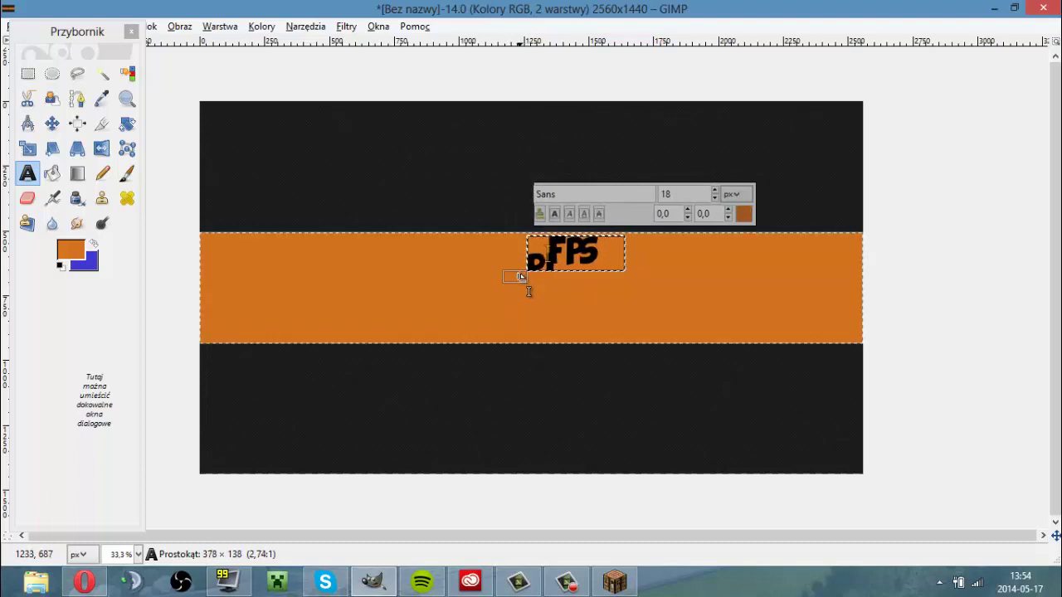
{"action": "left_click_drag", "start_coordinate": [520, 277], "coordinate": [502, 283]}
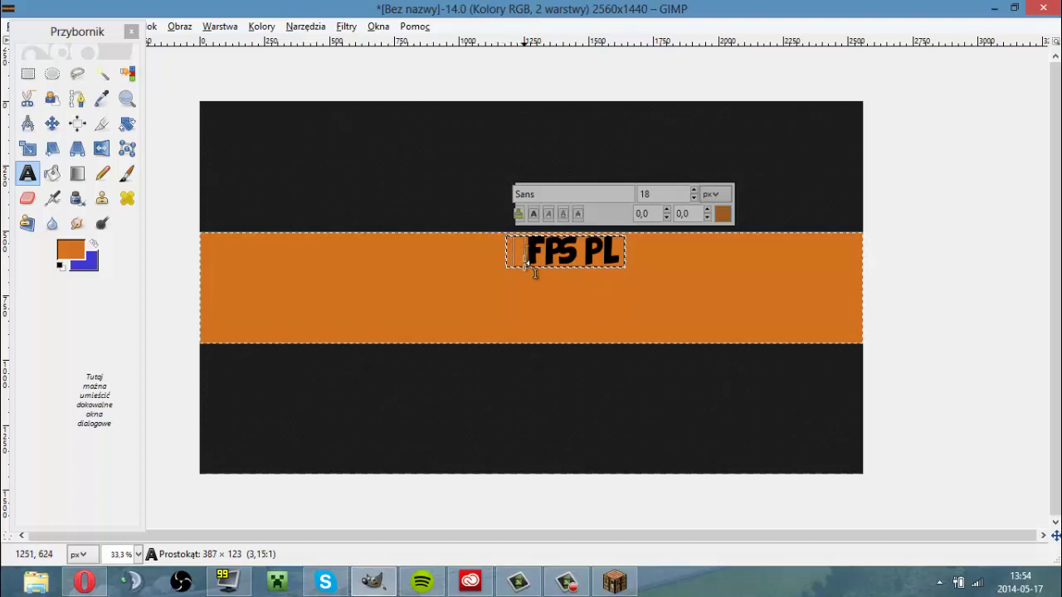
{"action": "left_click_drag", "start_coordinate": [516, 264], "coordinate": [508, 264]}
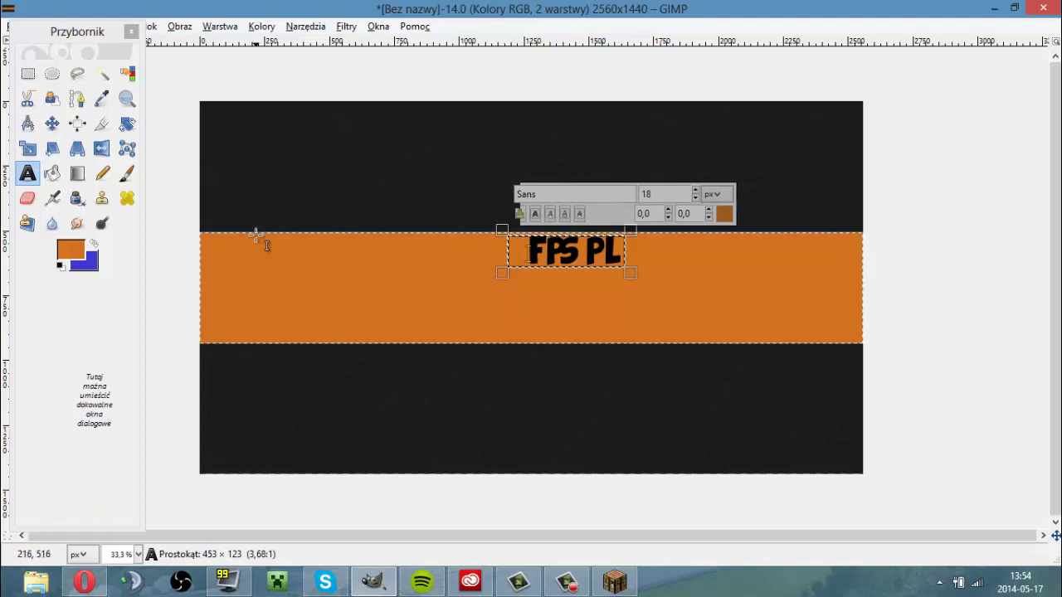
Reactivate the "FPS PL" text for editing and delete the leading spaces before it.
{"action": "left_click", "coordinate": [20, 76]}
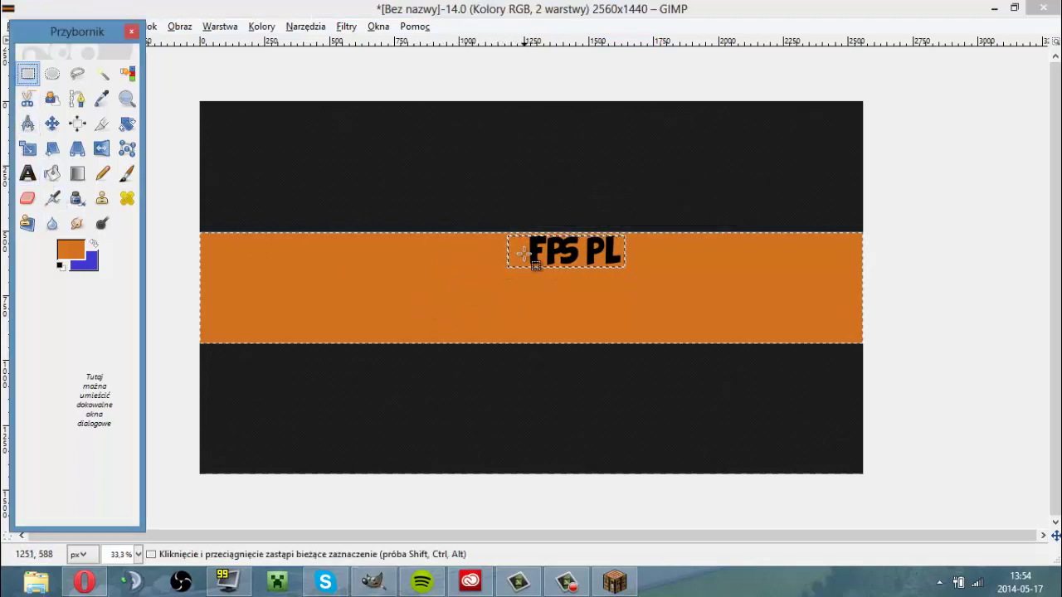
{"action": "key", "text": "t"}
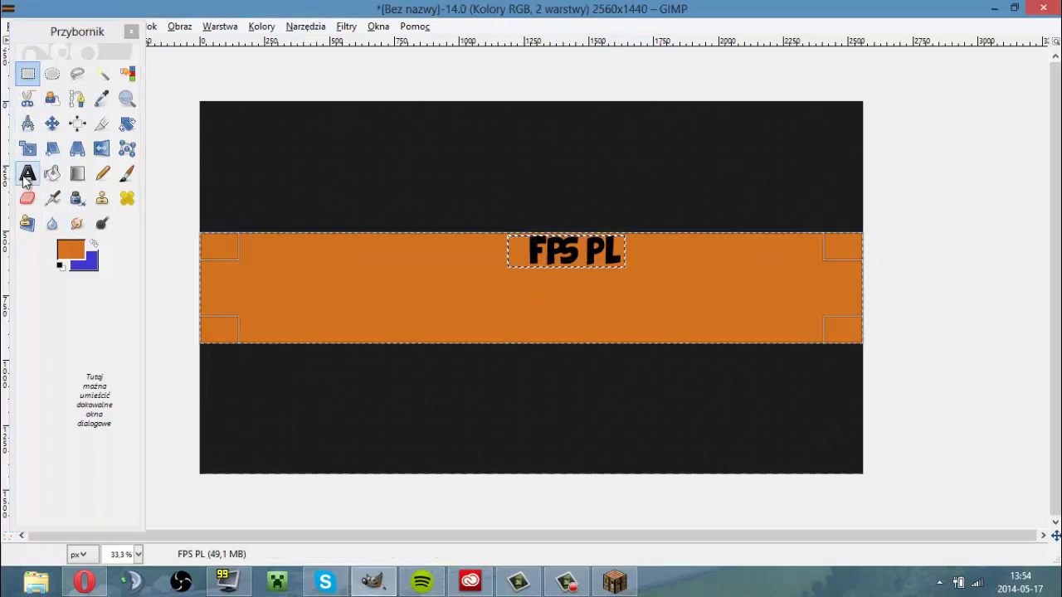
{"action": "left_click", "coordinate": [527, 254]}
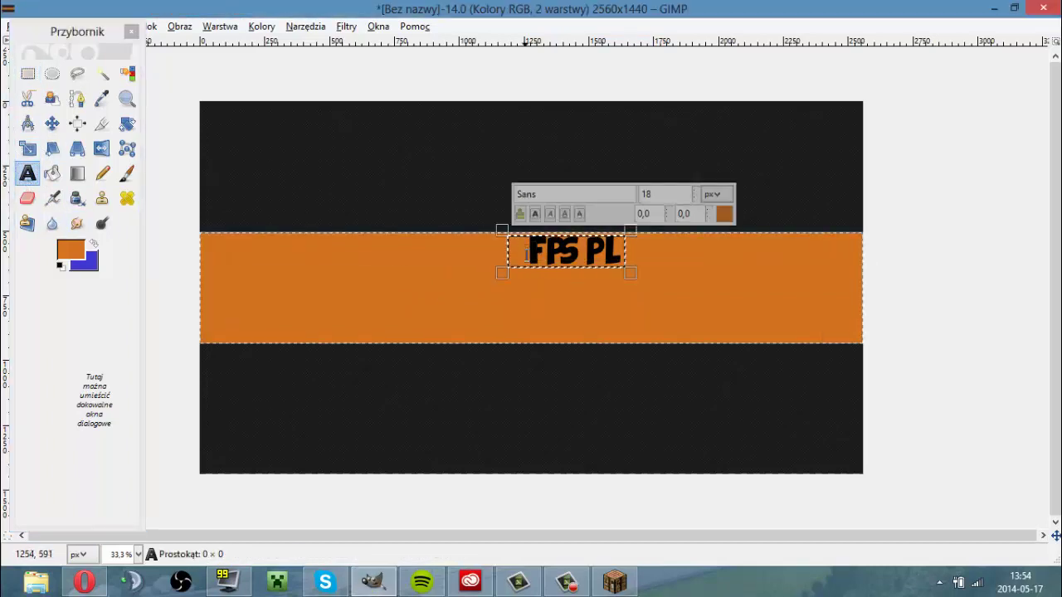
{"action": "key", "text": "BackSpace"}
{"action": "key", "text": "BackSpace"}
{"action": "key", "text": "BackSpace"}
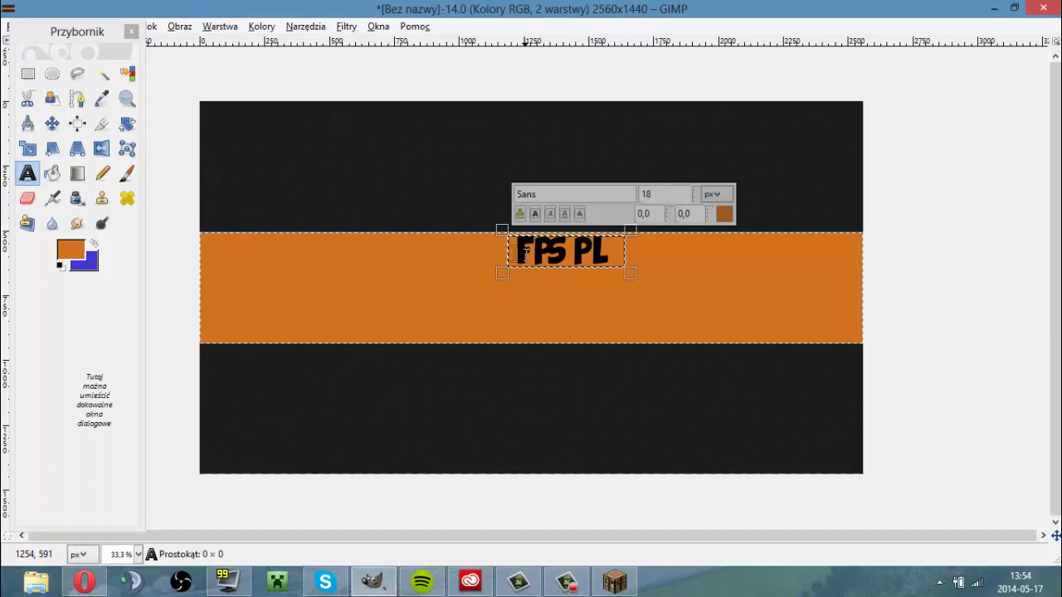
{"action": "key", "text": "BackSpace"}
Move the "FPS PL" text box's starting edge outward and tighten its end around the word, making it about 384 × 123 px.
{"action": "left_click_drag", "start_coordinate": [509, 264], "coordinate": [464, 262]}
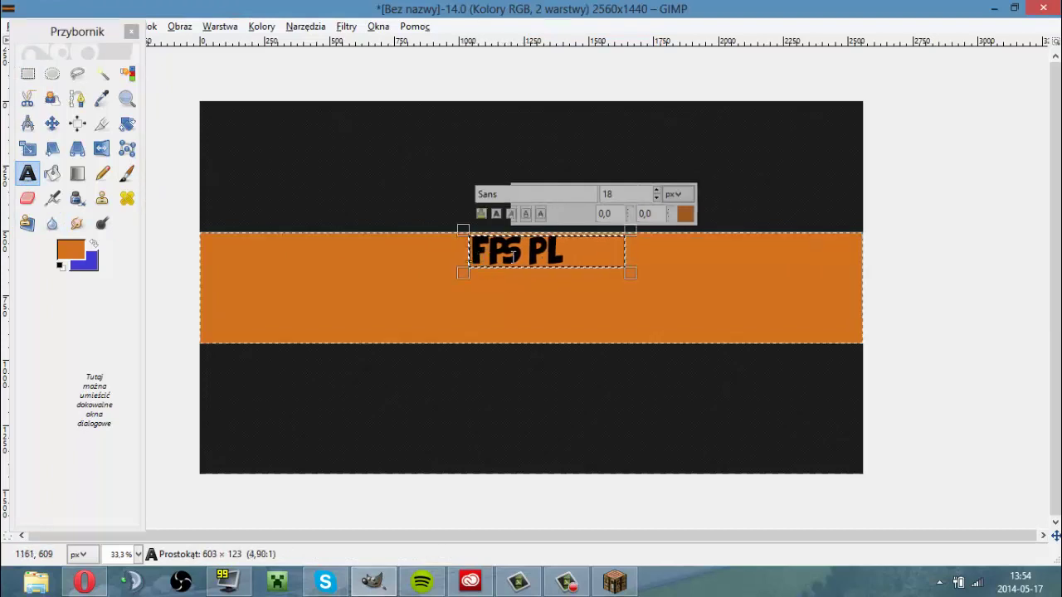
{"action": "left_click", "coordinate": [567, 251]}
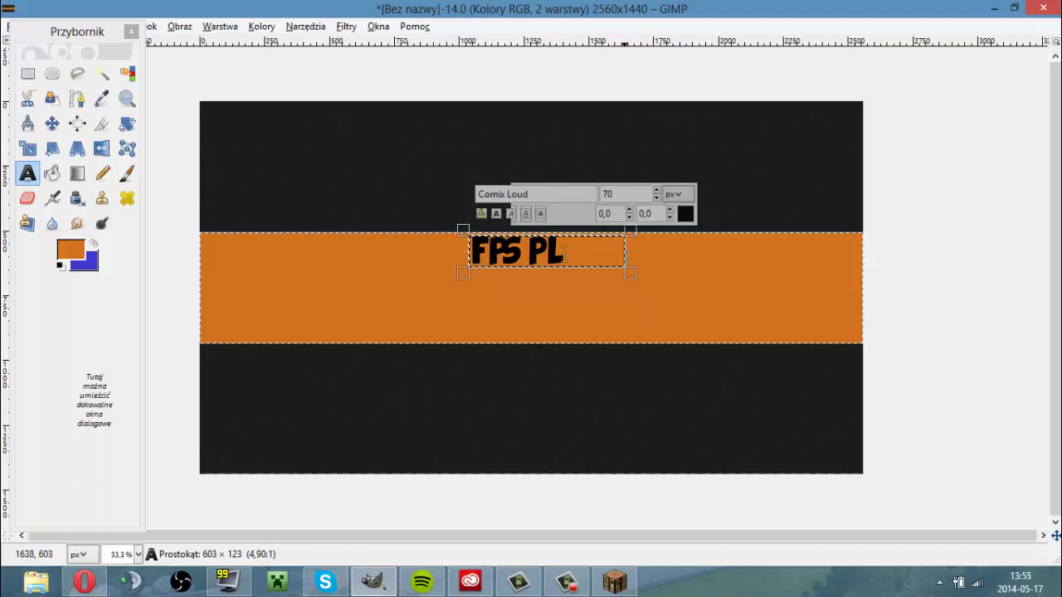
{"action": "left_click_drag", "start_coordinate": [628, 256], "coordinate": [570, 263]}
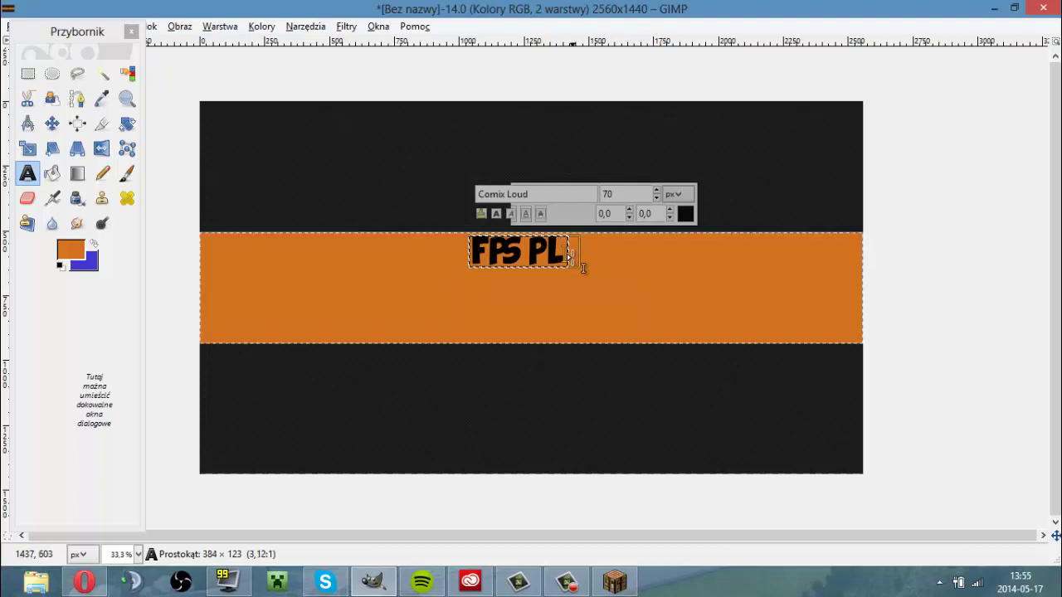
Draw a long, thin rectangular selection in the orange band just below the "FPS PL" text.
{"action": "left_click", "coordinate": [27, 73]}
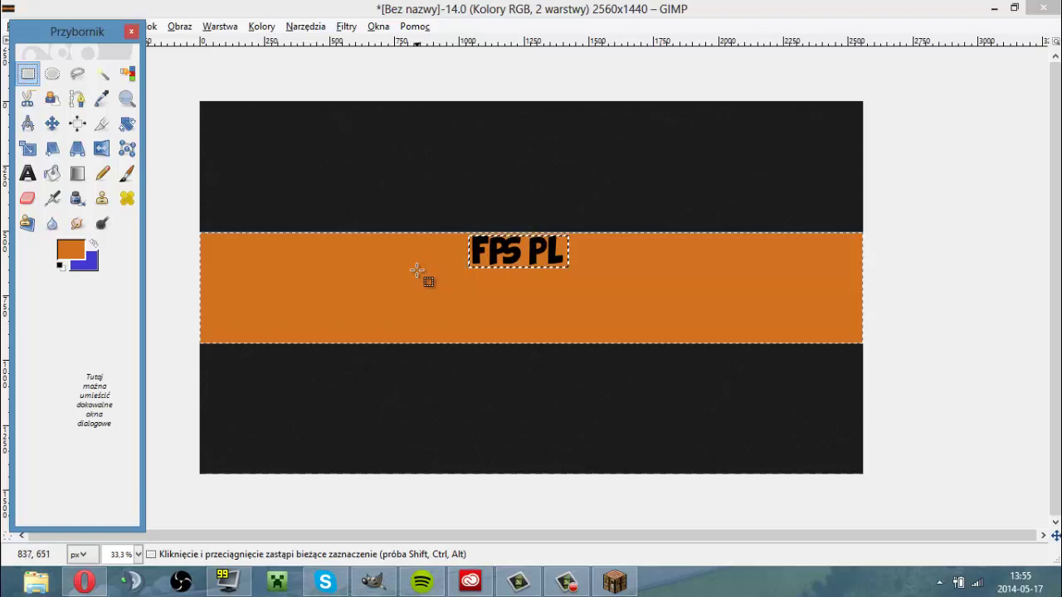
{"action": "left_click_drag", "start_coordinate": [416, 270], "coordinate": [619, 276]}
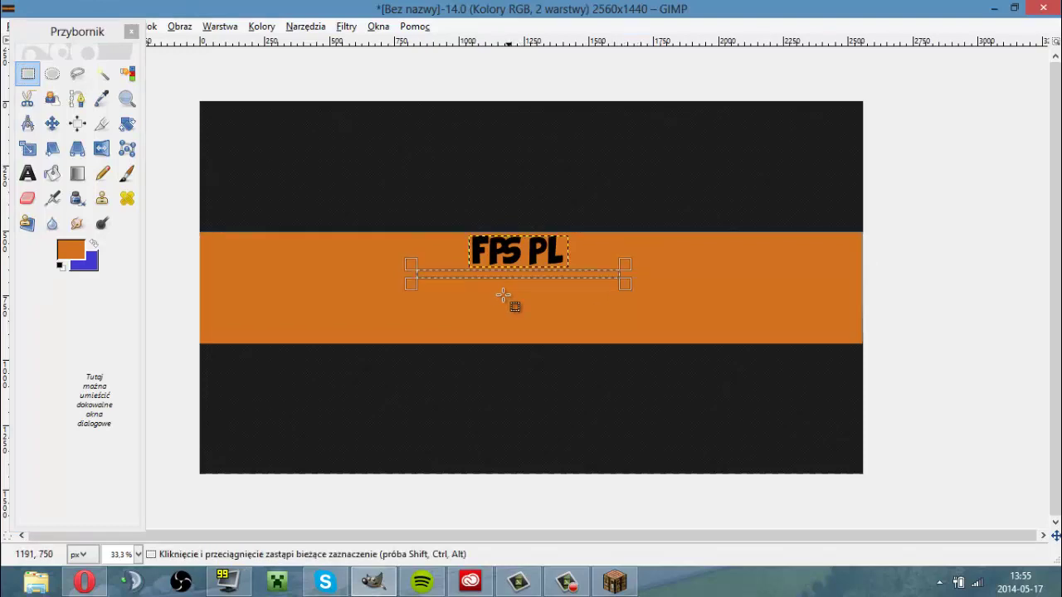
Switch to Bucket Fill and set the background color to bright green (71ed1f).
{"action": "left_click", "coordinate": [52, 172]}
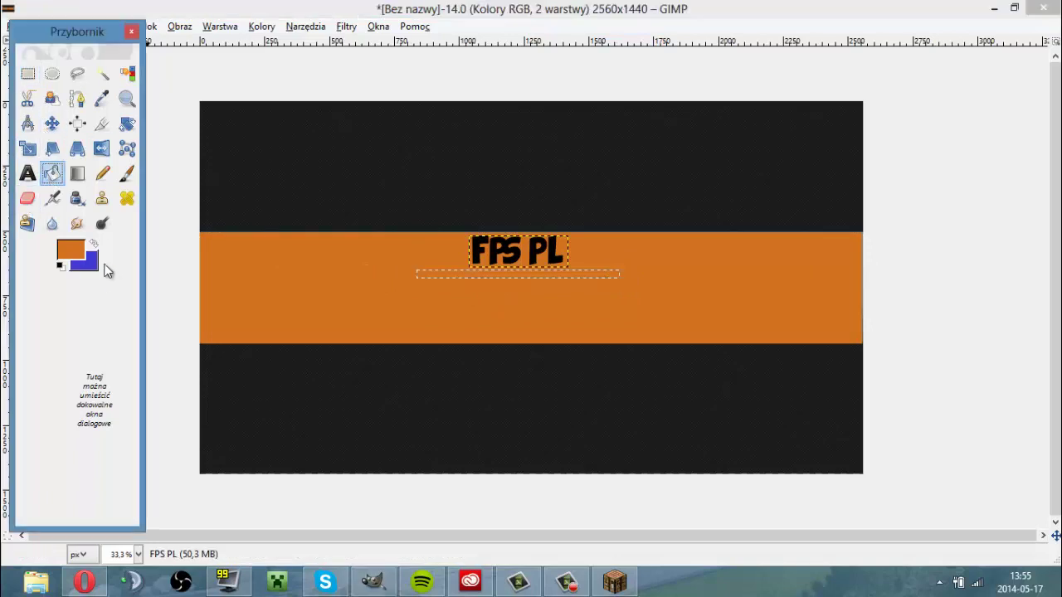
{"action": "left_click", "coordinate": [91, 269]}
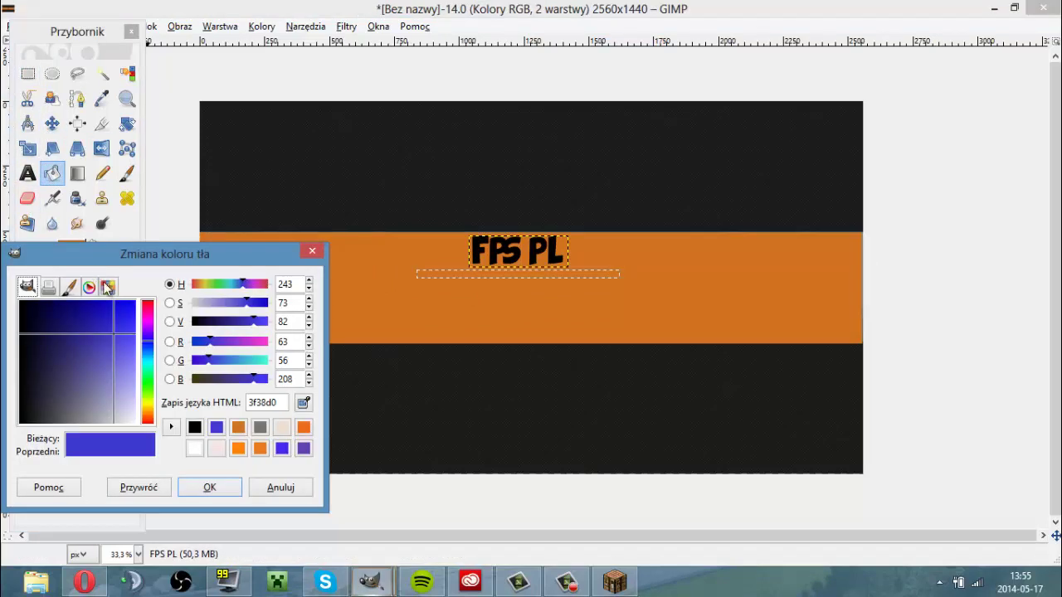
{"action": "left_click_drag", "start_coordinate": [83, 356], "coordinate": [135, 390]}
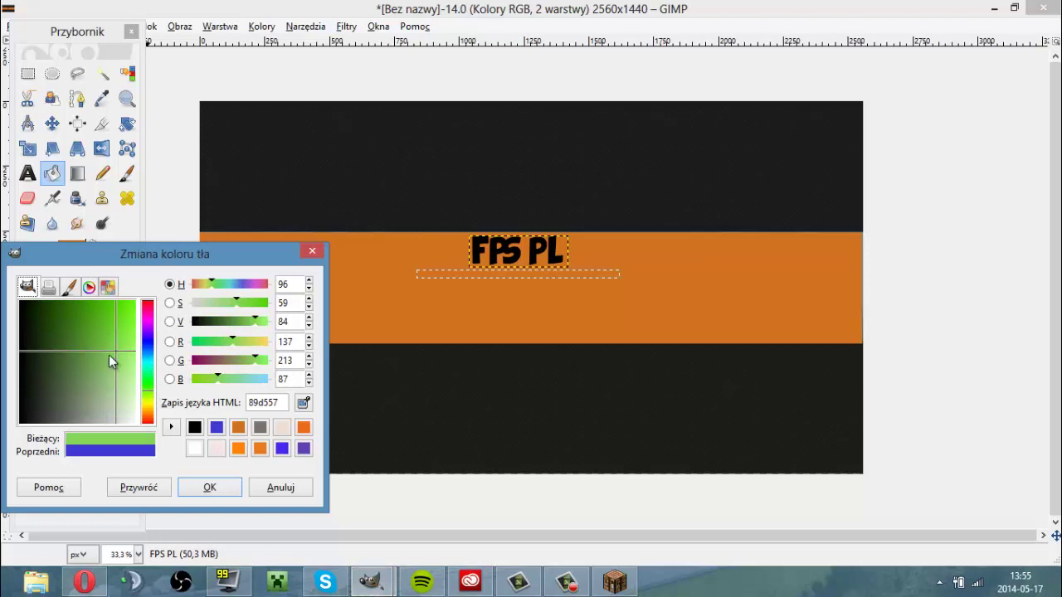
{"action": "left_click_drag", "start_coordinate": [109, 355], "coordinate": [124, 323]}
{"action": "left_click", "coordinate": [209, 486]}
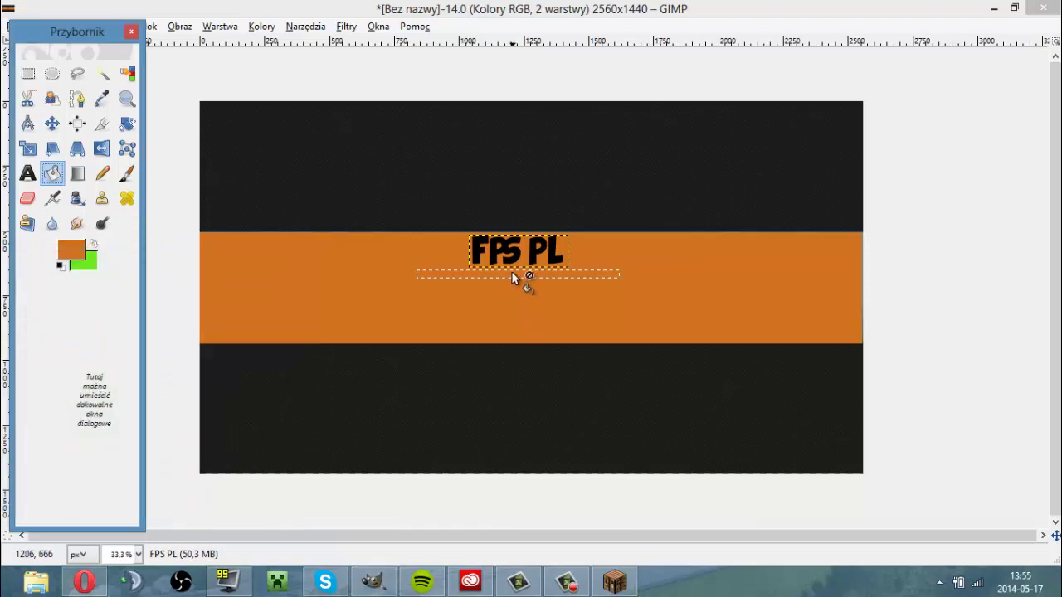
Switch back to Rectangle Select and set the background color to a pale off-white (dde7d7).
{"action": "left_click", "coordinate": [27, 76]}
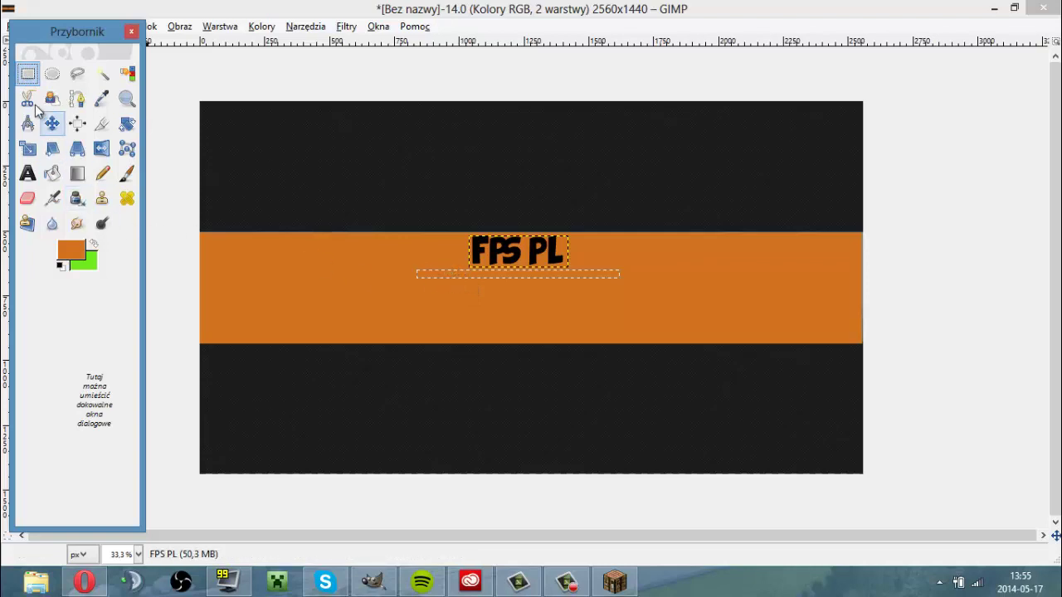
{"action": "left_click", "coordinate": [86, 264]}
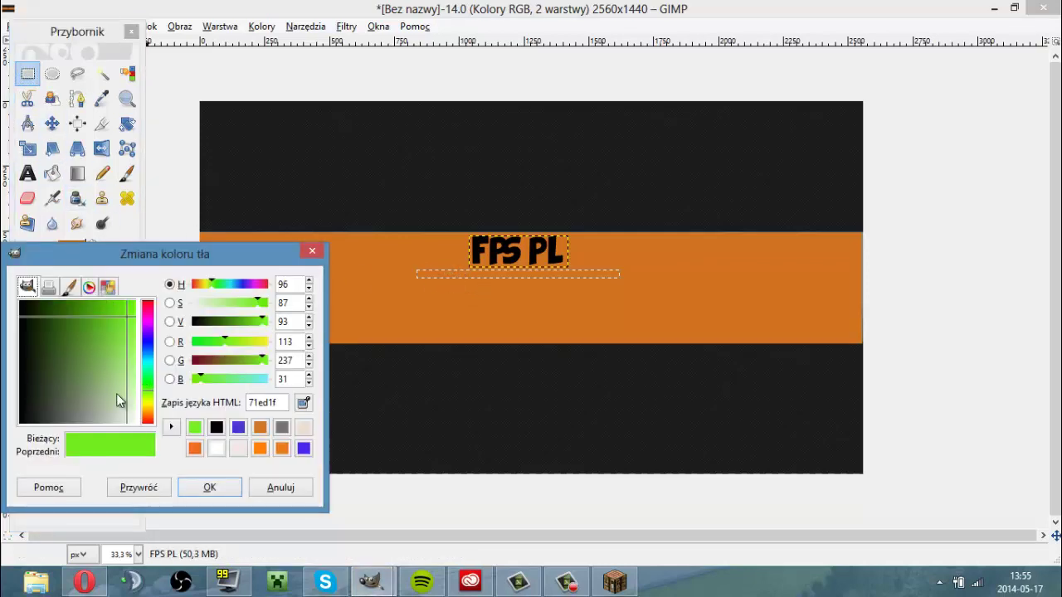
{"action": "left_click_drag", "start_coordinate": [116, 393], "coordinate": [124, 419]}
{"action": "left_click", "coordinate": [210, 488]}
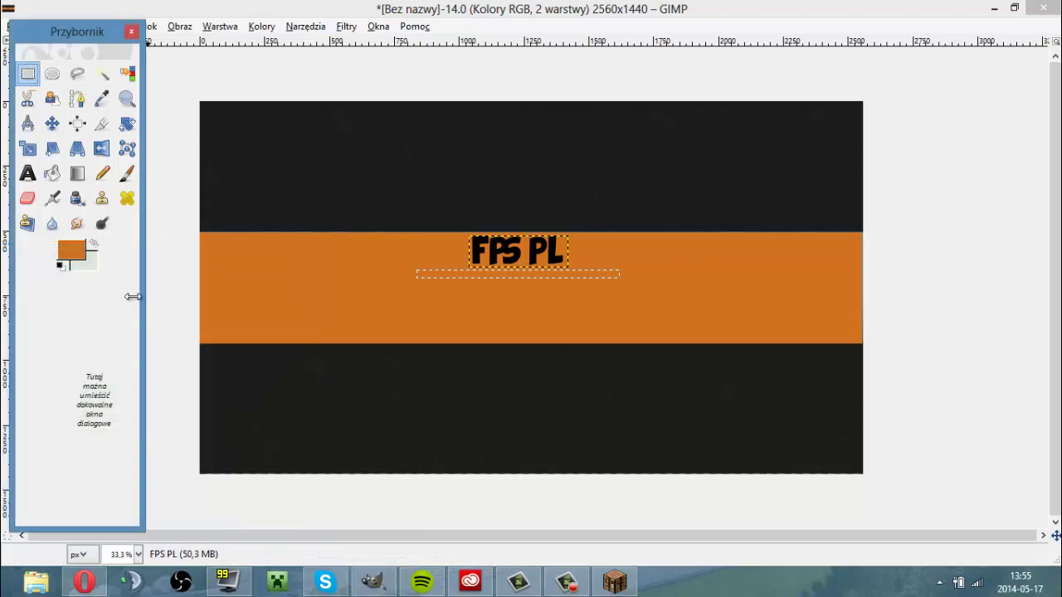
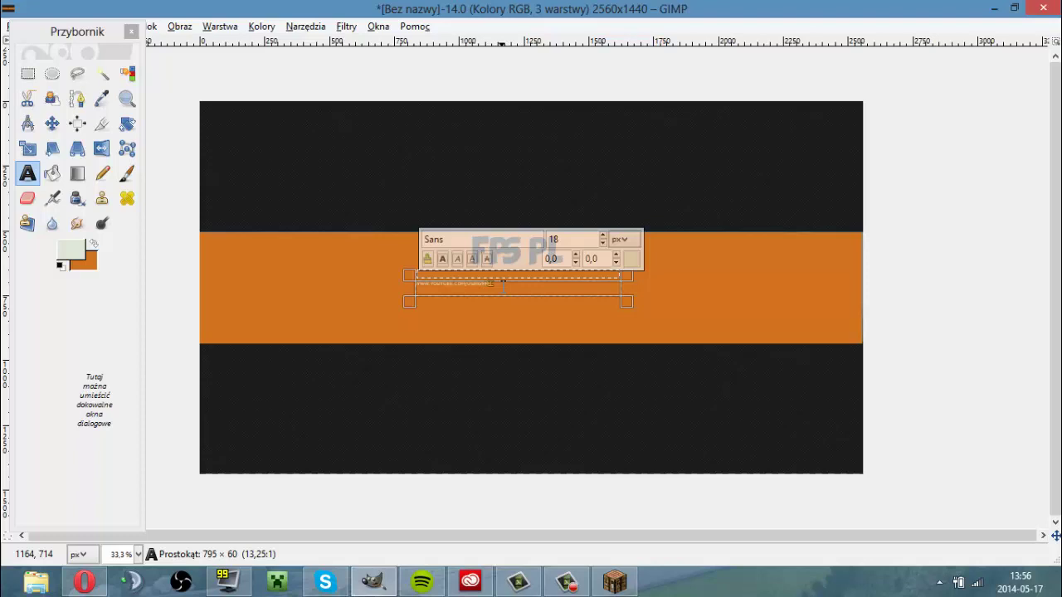
Select all of the YouTube address text below "FPS PL" and change its color to orange.
{"action": "left_click_drag", "start_coordinate": [530, 302], "coordinate": [406, 286]}
{"action": "left_click", "coordinate": [632, 258]}
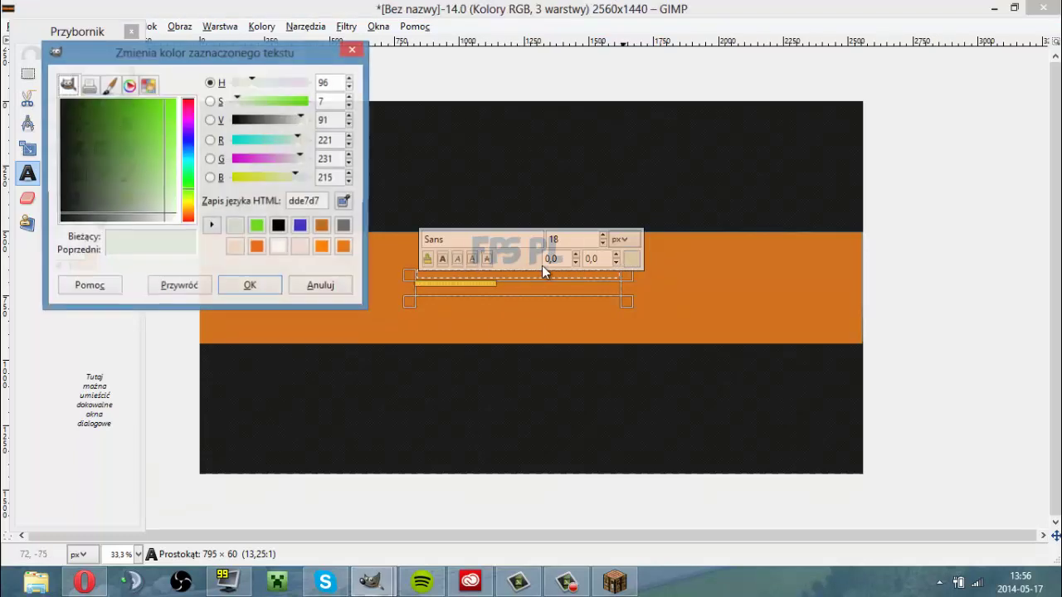
{"action": "left_click", "coordinate": [189, 212]}
{"action": "left_click_drag", "start_coordinate": [158, 156], "coordinate": [162, 126]}
{"action": "left_click", "coordinate": [250, 282]}
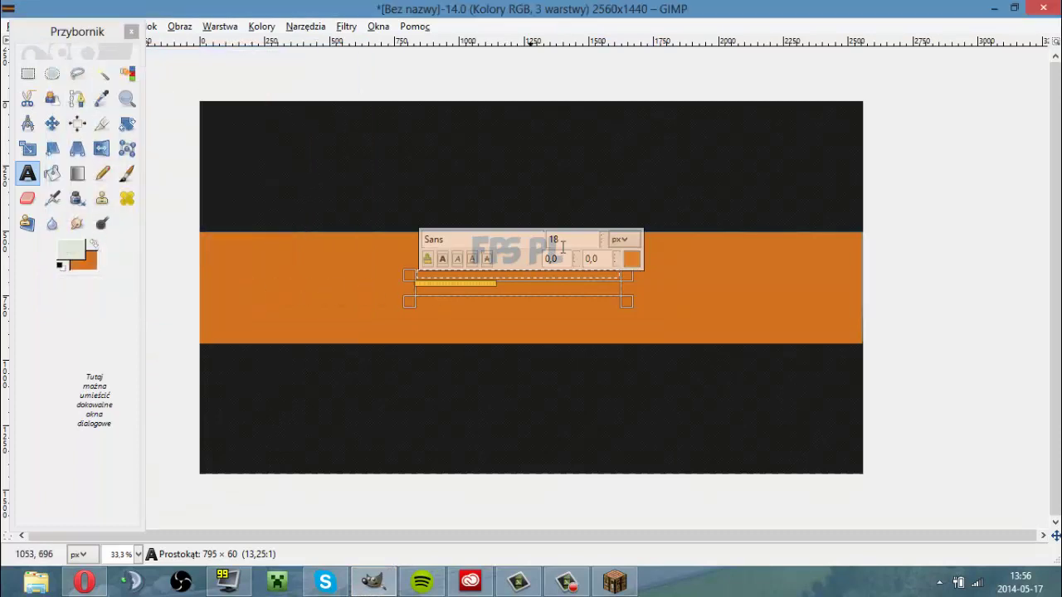
Set the selected YouTube address text to 35 px in the Comix Loud font.
{"action": "scroll", "coordinate": [603, 241], "scroll_direction": "up", "scroll_amount": 17}
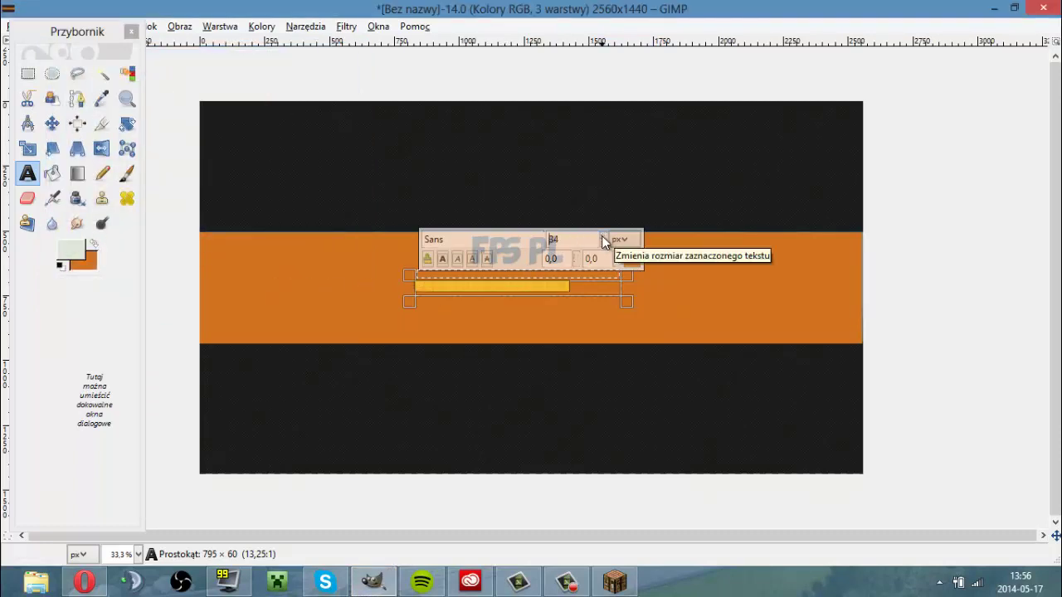
{"action": "left_click", "coordinate": [427, 239]}
{"action": "type", "text": "c"}
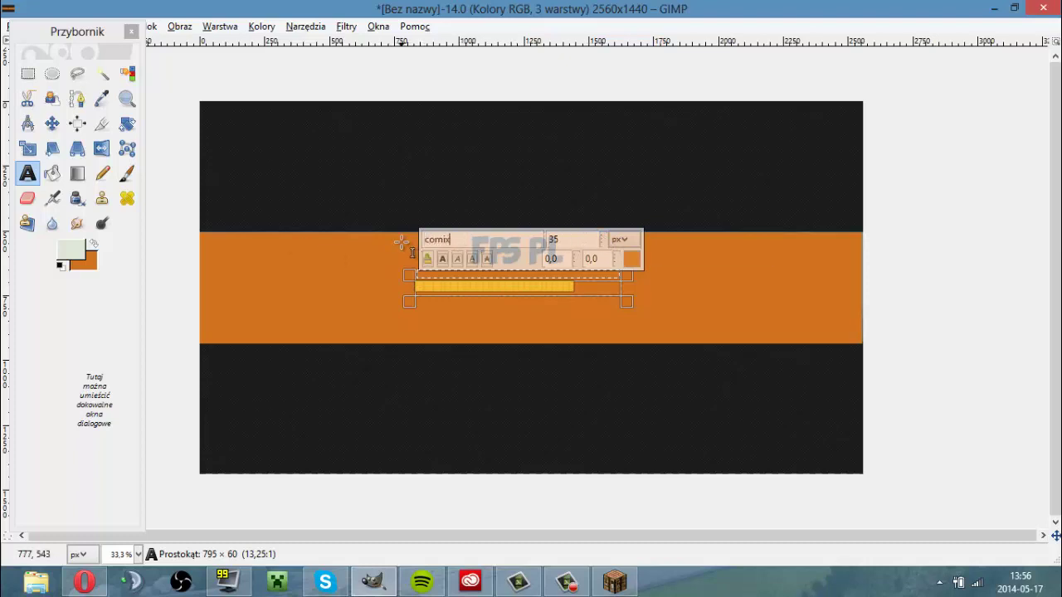
{"action": "type", "text": "omi"}
{"action": "scroll", "coordinate": [505, 320], "scroll_direction": "down", "scroll_amount": 1}
{"action": "left_click", "coordinate": [505, 323]}
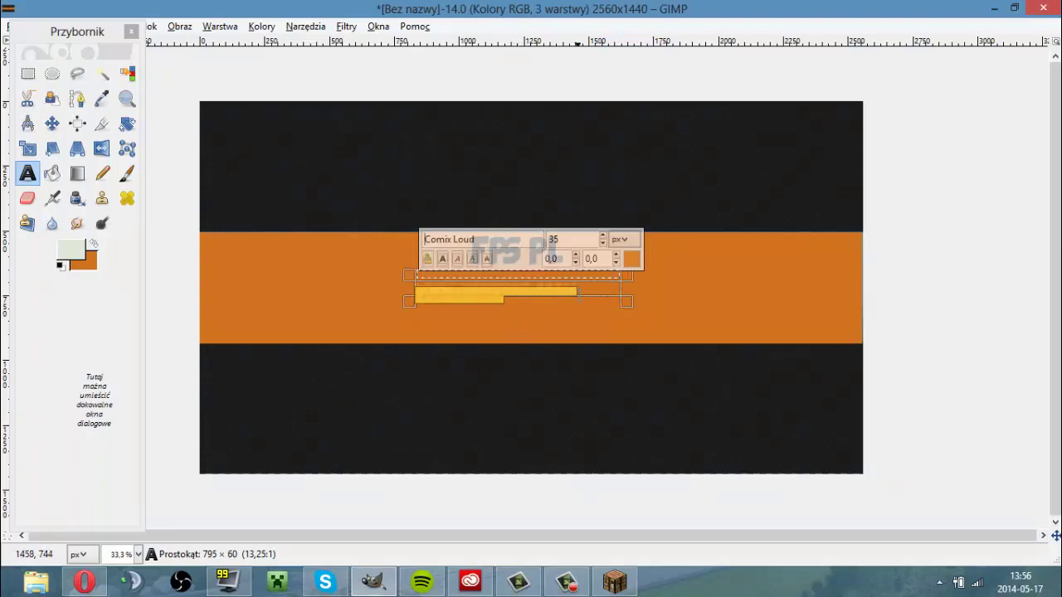
Increase the YouTube address text's size to 43 px and enlarge its box to about 795 × 150 px.
{"action": "left_click_drag", "start_coordinate": [613, 312], "coordinate": [613, 319]}
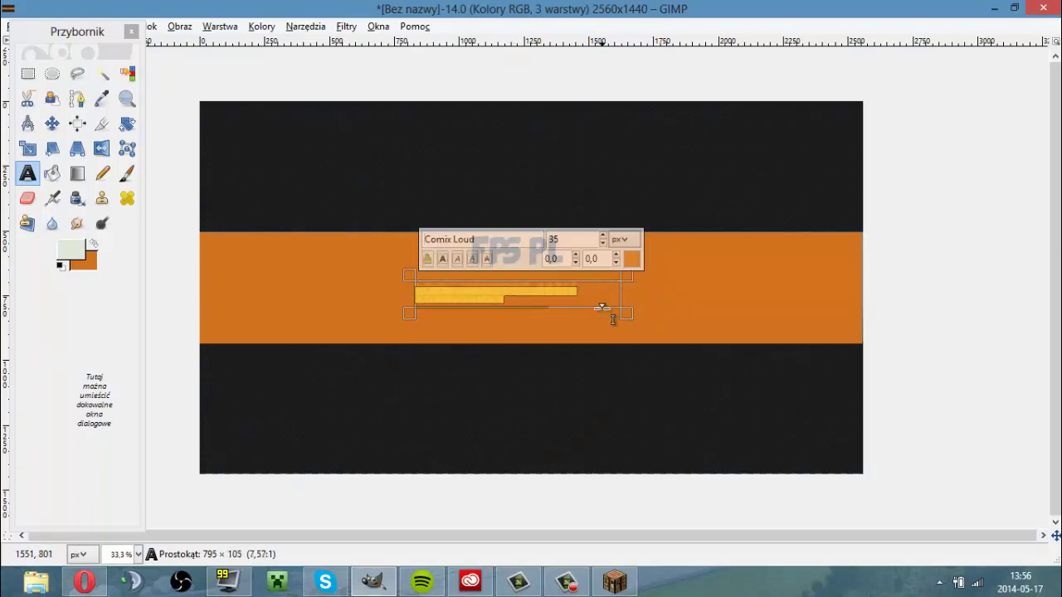
{"action": "left_click", "coordinate": [603, 234]}
{"action": "left_click", "coordinate": [603, 234]}
{"action": "left_click", "coordinate": [603, 235]}
{"action": "left_click", "coordinate": [603, 235]}
{"action": "left_click", "coordinate": [603, 235]}
{"action": "left_click", "coordinate": [603, 235]}
{"action": "left_click", "coordinate": [603, 236]}
{"action": "left_click", "coordinate": [603, 236]}
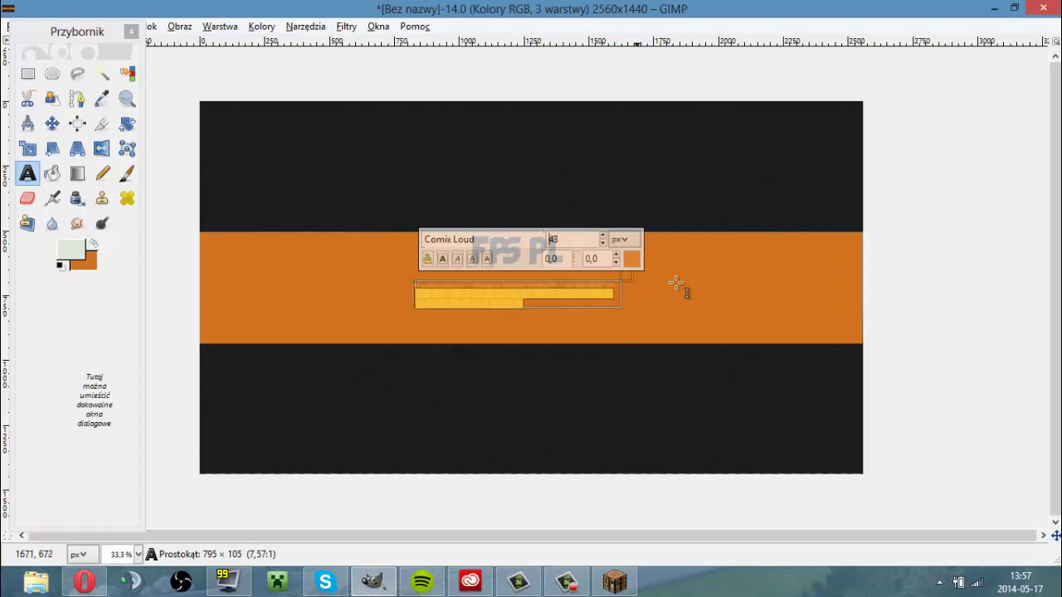
{"action": "left_click", "coordinate": [524, 304]}
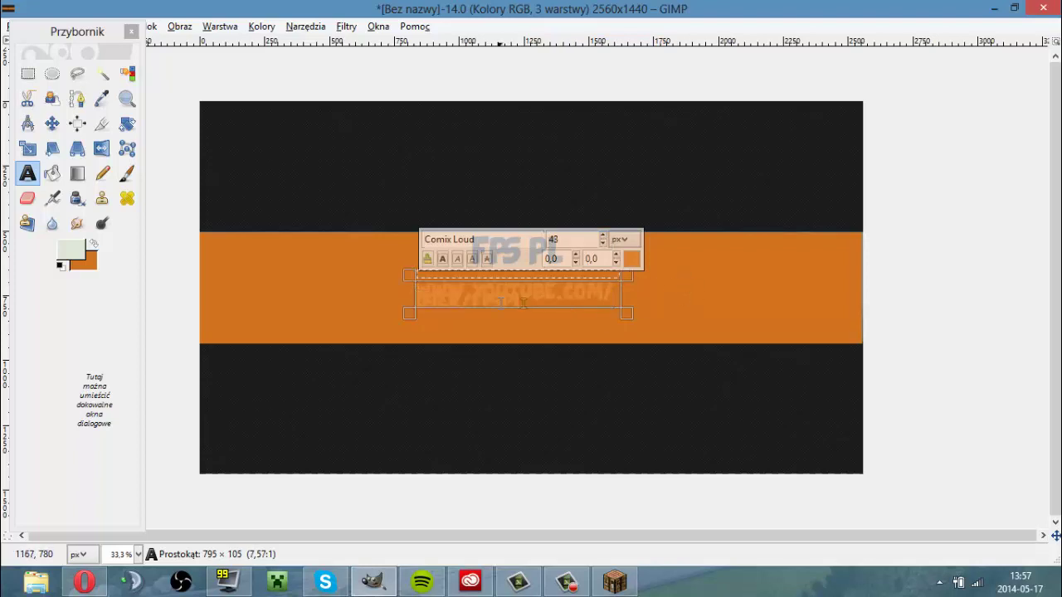
{"action": "left_click_drag", "start_coordinate": [622, 305], "coordinate": [624, 329]}
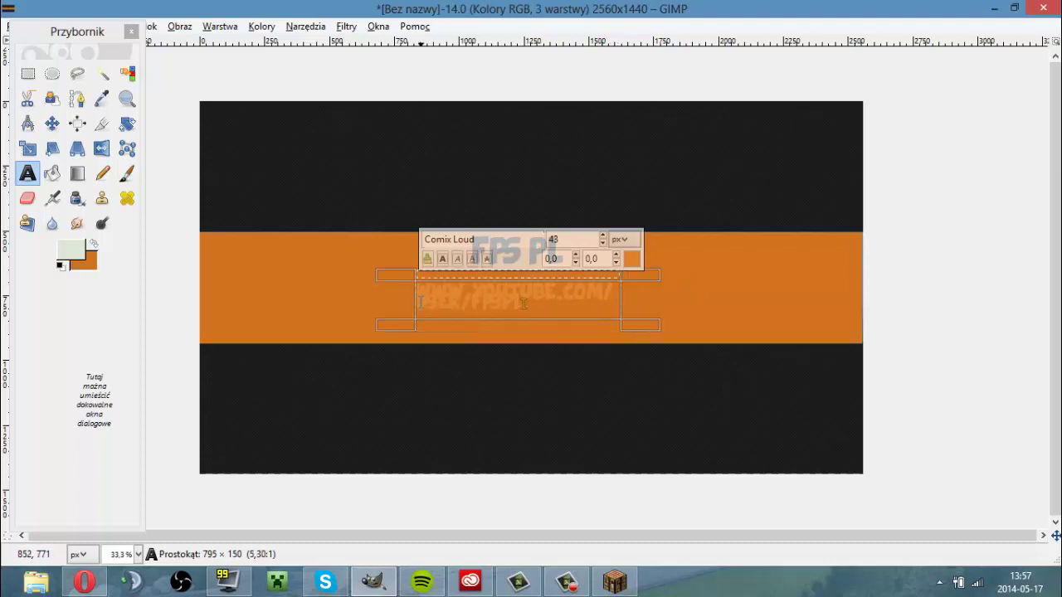
Select all of the YouTube address text and set its size to 28 px so it fits on one line.
{"action": "key", "text": "ctrl+a"}
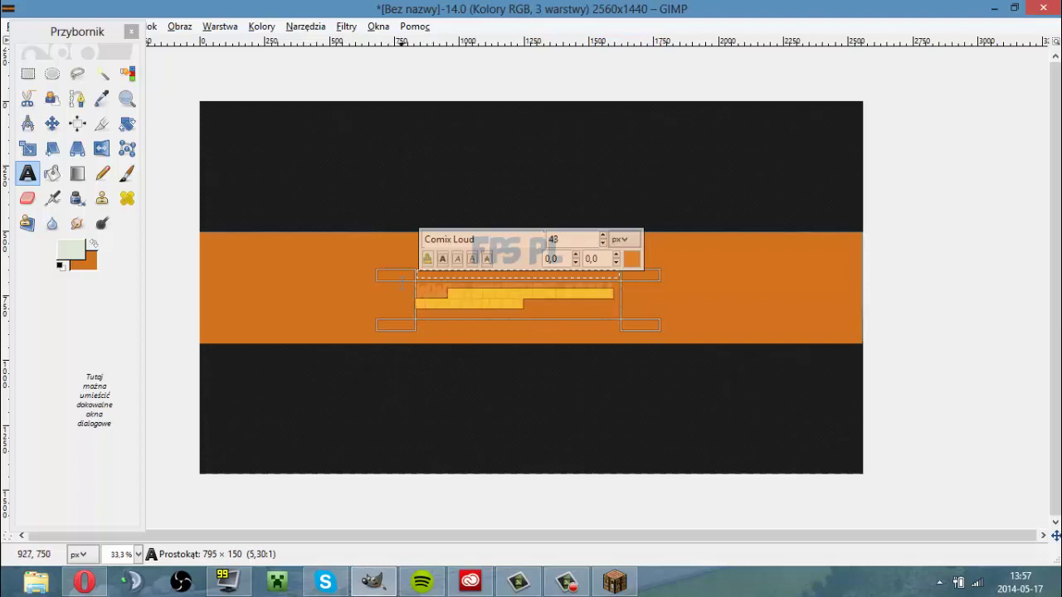
{"action": "left_click", "coordinate": [603, 243]}
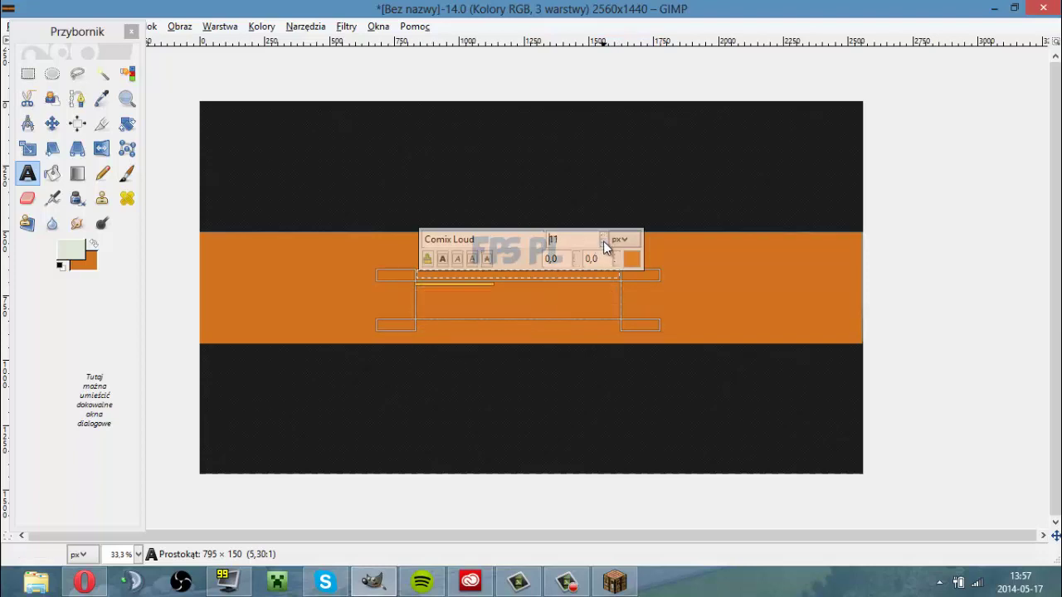
{"action": "scroll", "coordinate": [607, 240], "scroll_direction": "up", "scroll_amount": 17}
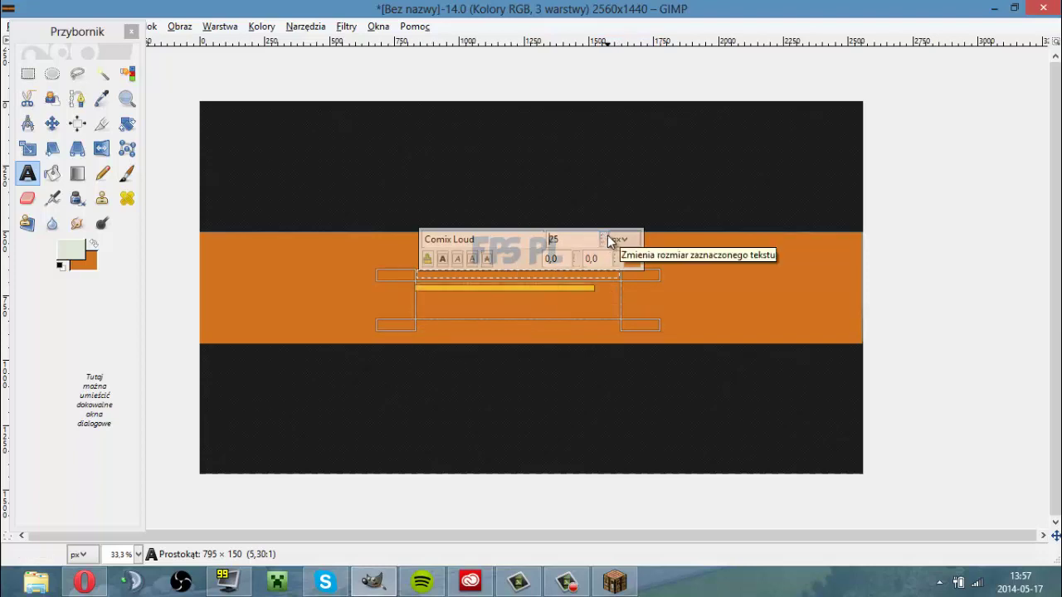
{"action": "scroll", "coordinate": [604, 242], "scroll_direction": "up", "scroll_amount": 1}
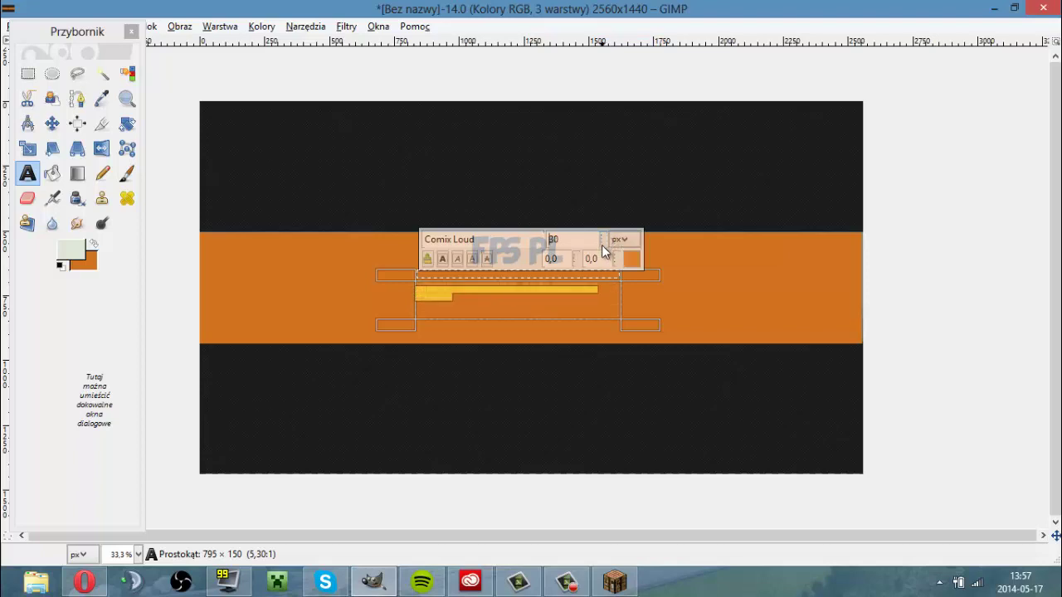
{"action": "scroll", "coordinate": [602, 245], "scroll_direction": "up", "scroll_amount": 1}
{"action": "scroll", "coordinate": [603, 242], "scroll_direction": "down", "scroll_amount": 2}
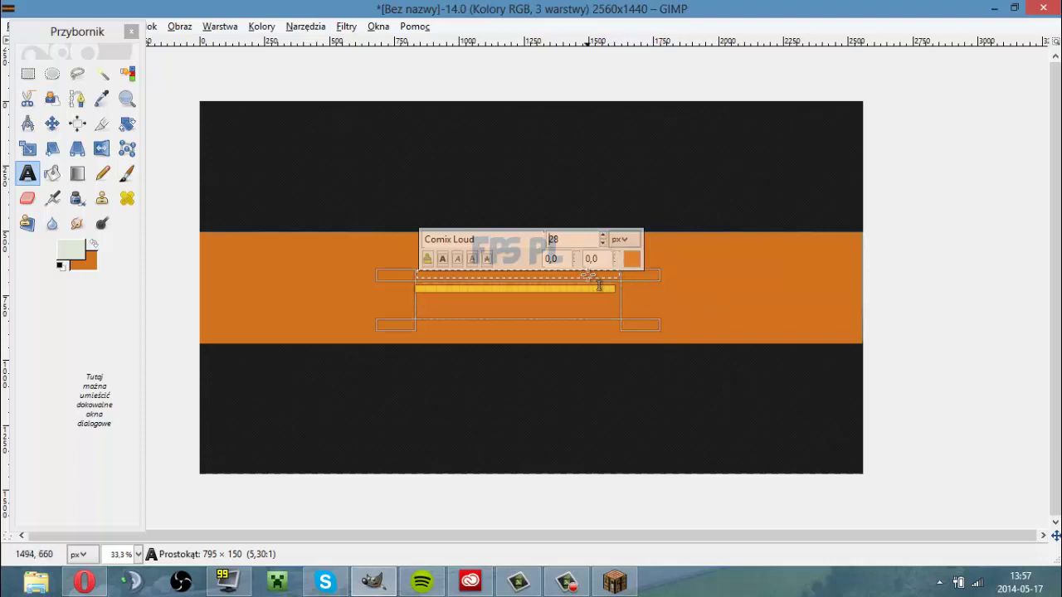
Change the color of the selected YouTube address text to black and finish editing it.
{"action": "left_click", "coordinate": [631, 260]}
{"action": "left_click_drag", "start_coordinate": [116, 114], "coordinate": [37, 84]}
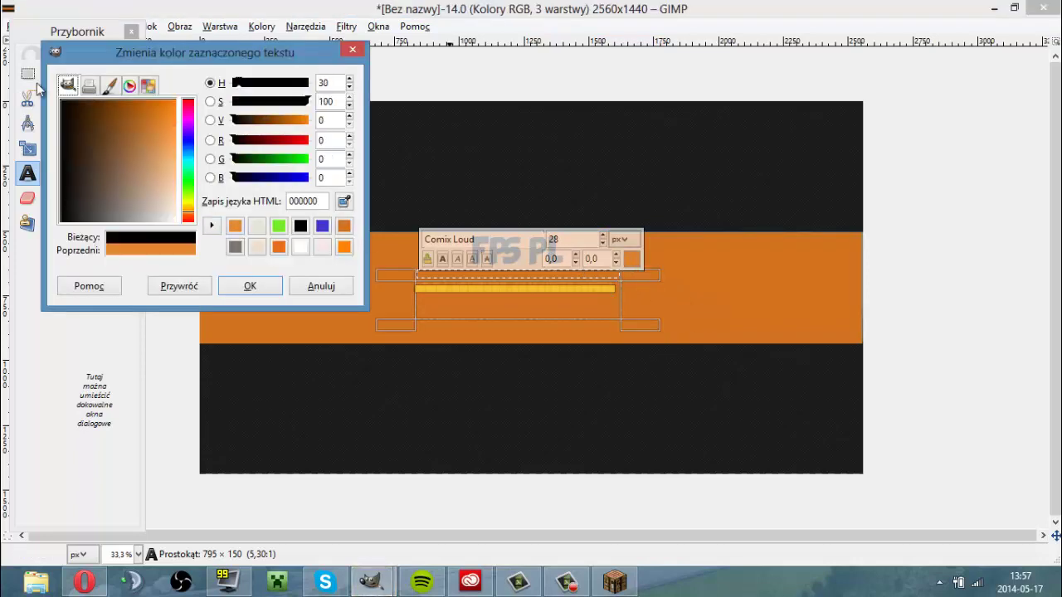
{"action": "left_click", "coordinate": [261, 284]}
{"action": "left_click", "coordinate": [269, 288]}
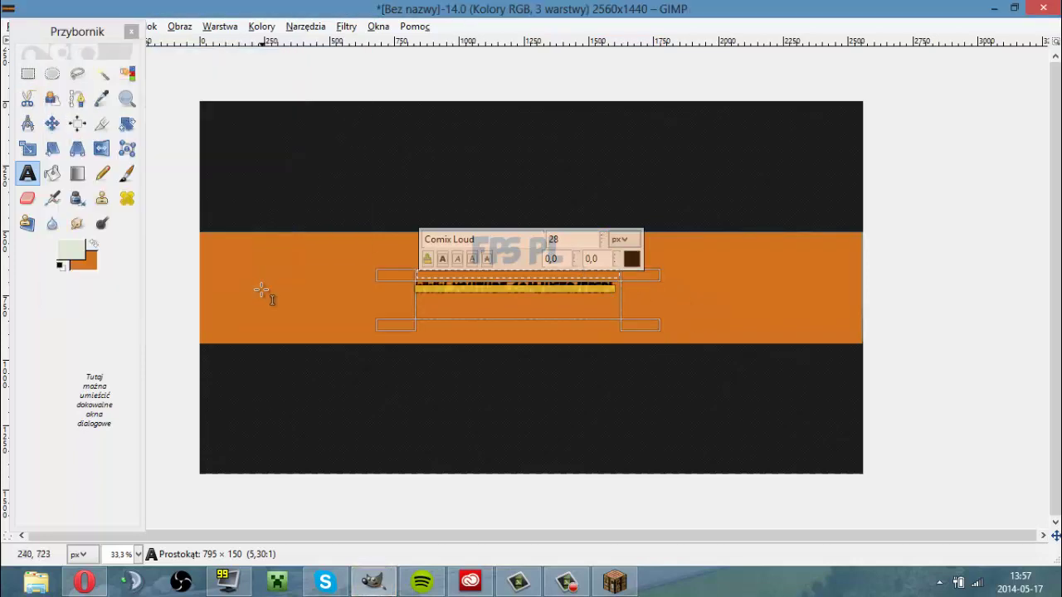
{"action": "left_click", "coordinate": [348, 275]}
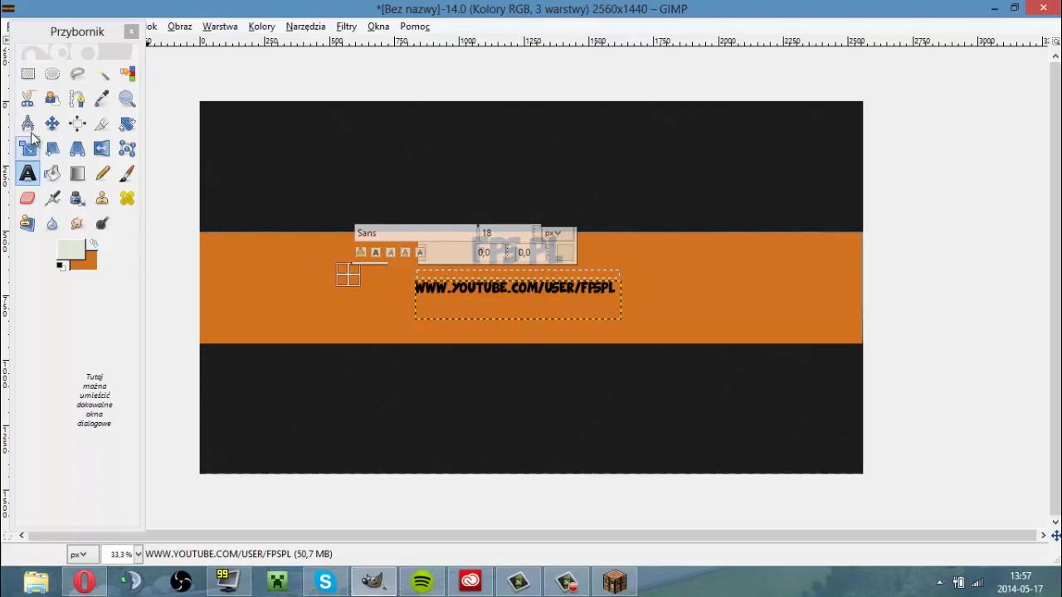
{"action": "left_click", "coordinate": [1012, 9]}
{"action": "left_click", "coordinate": [804, 121]}
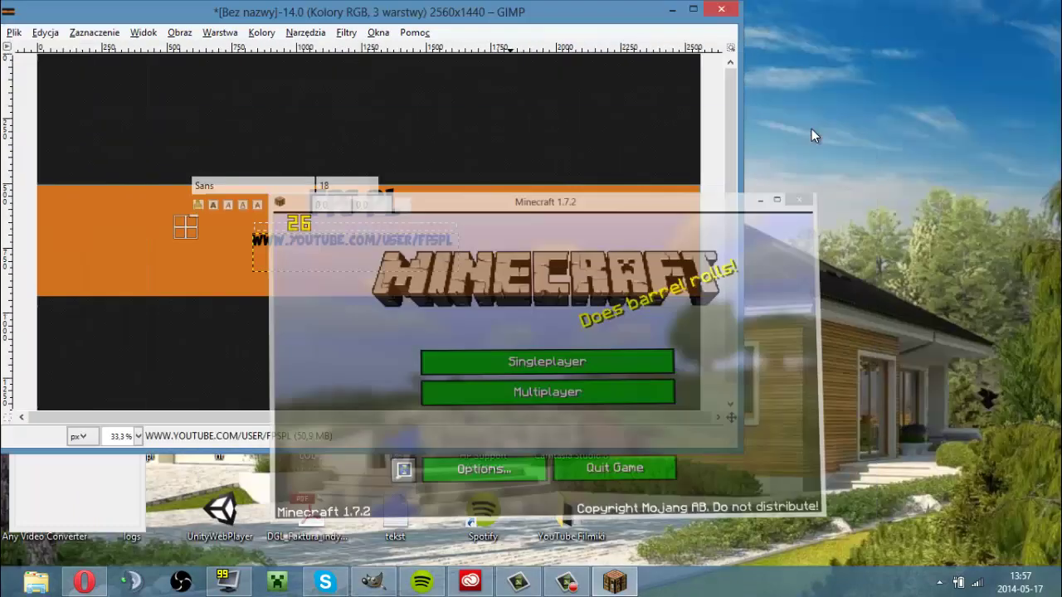
{"action": "left_click_drag", "start_coordinate": [628, 22], "coordinate": [788, 39]}
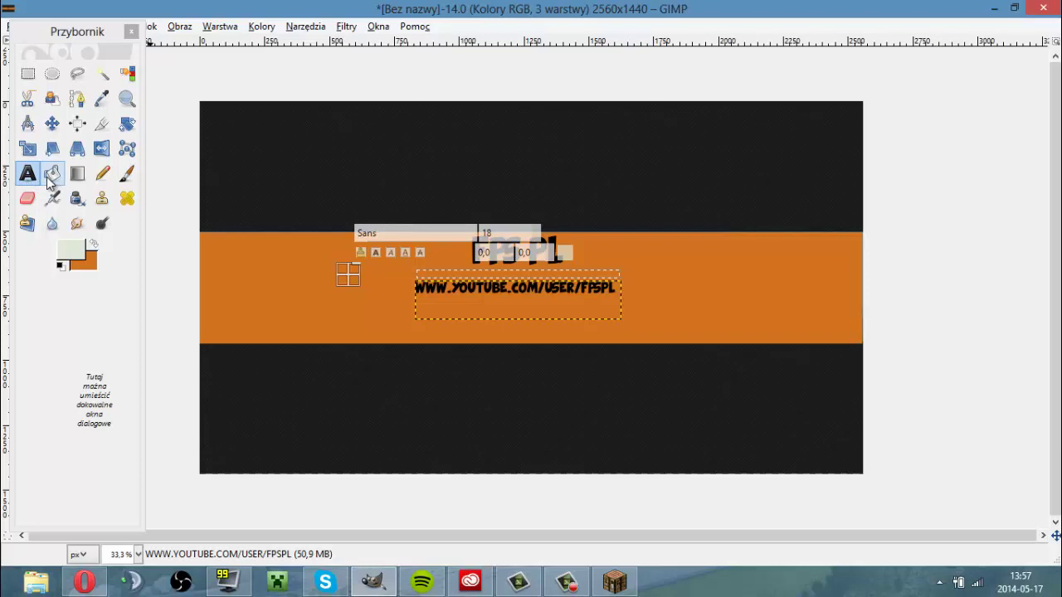
{"action": "left_click", "coordinate": [48, 204]}
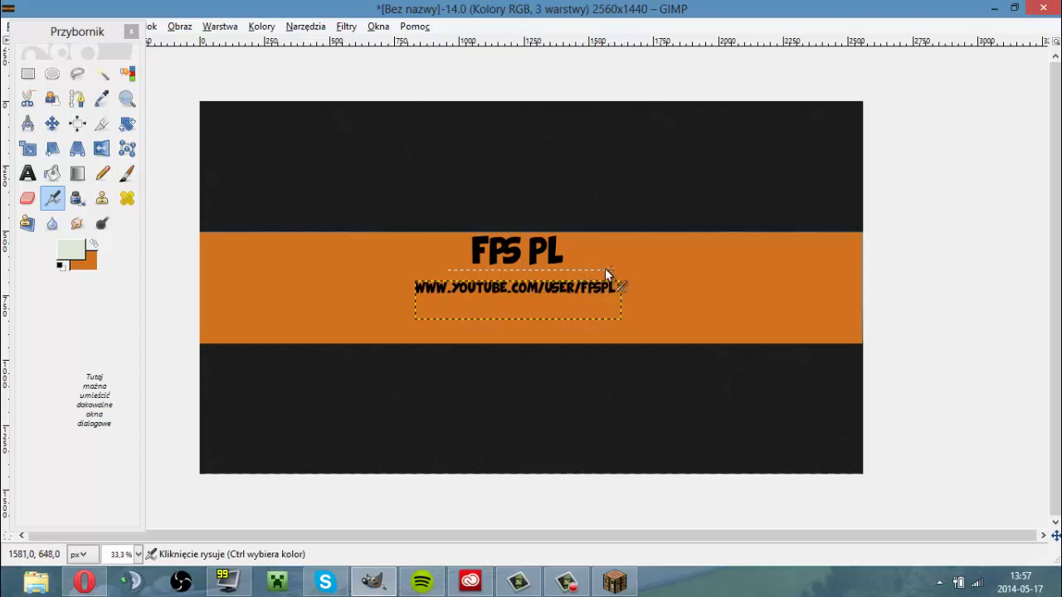
{"action": "left_click", "coordinate": [452, 267]}
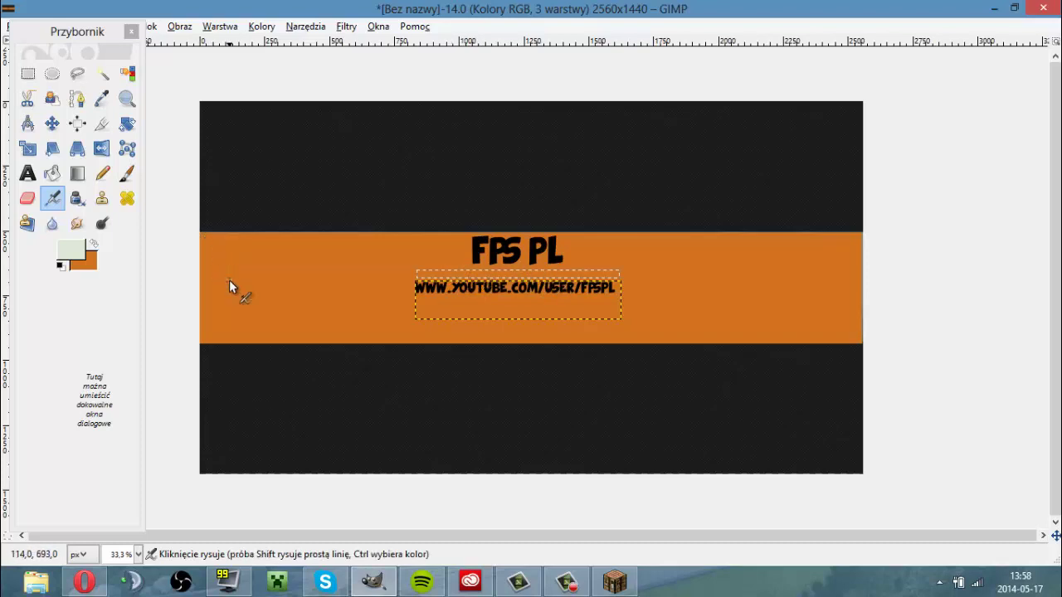
Add a text box about 732 × 303 px at the orange band's left end reading "SUBSKRYBUJ PO WIĘCEJ".
{"action": "left_click", "coordinate": [27, 173]}
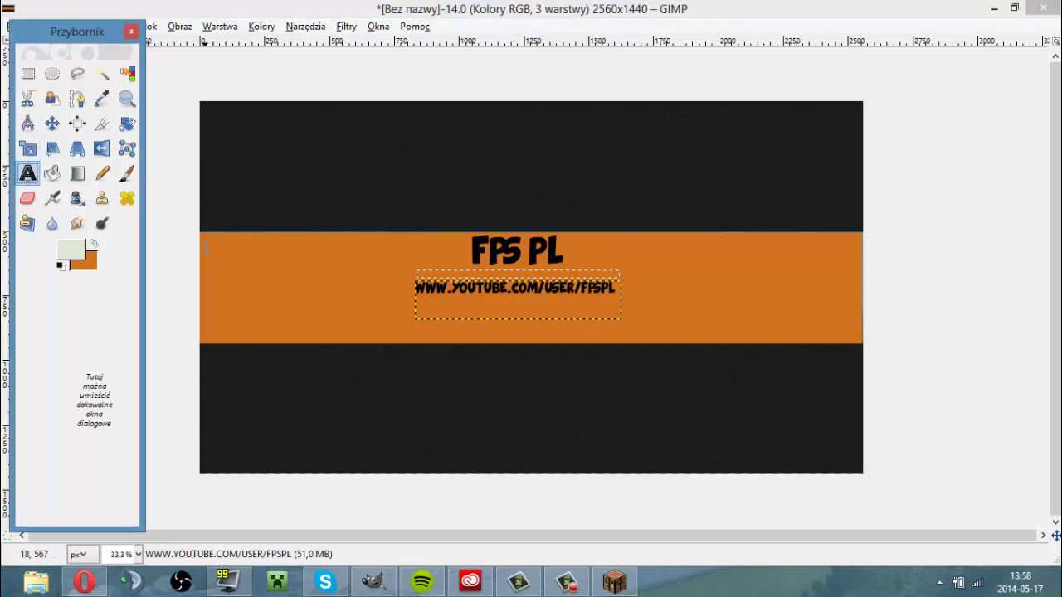
{"action": "left_click_drag", "start_coordinate": [206, 245], "coordinate": [399, 325]}
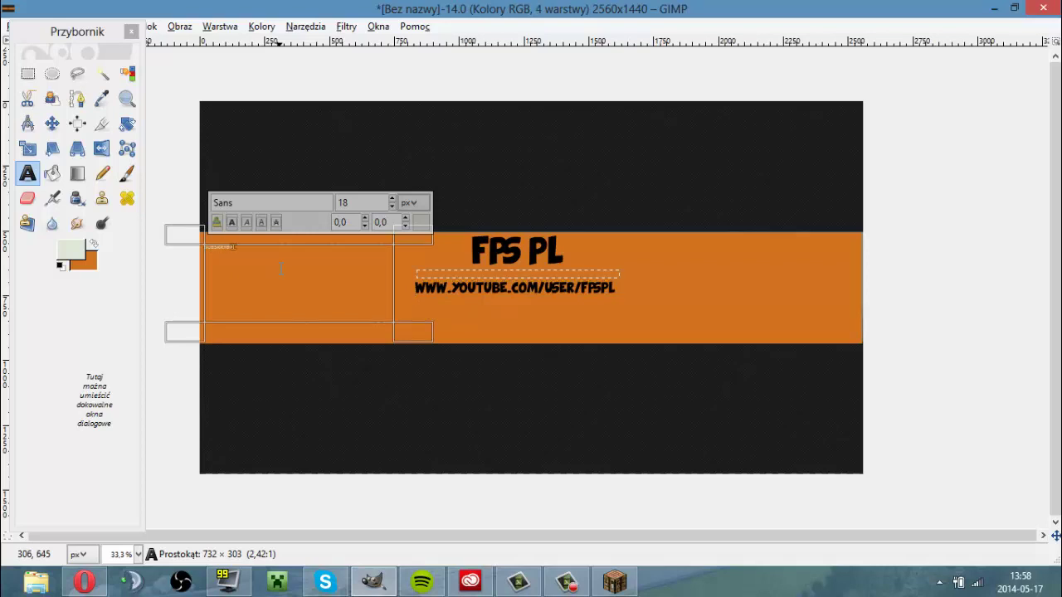
{"action": "type", "text": "SUBSKRYBUJ PO WI"}
Select the "SUBSKRYBUJ PO WIĘCEJ" text, set its size to 56 px and color it black.
{"action": "left_click_drag", "start_coordinate": [284, 251], "coordinate": [177, 245]}
{"action": "left_click", "coordinate": [394, 198]}
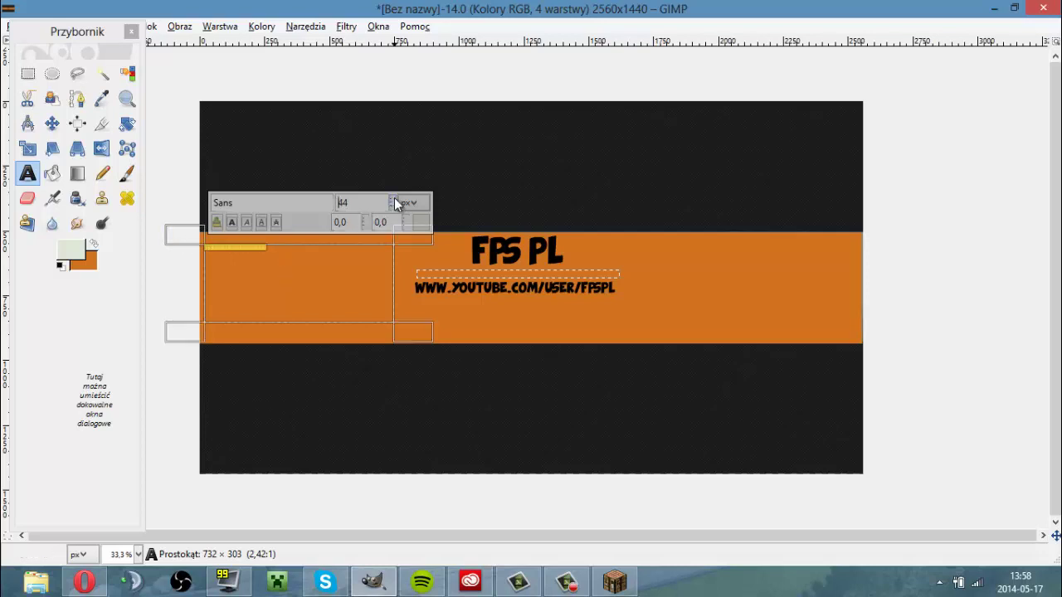
{"action": "left_click", "coordinate": [393, 199]}
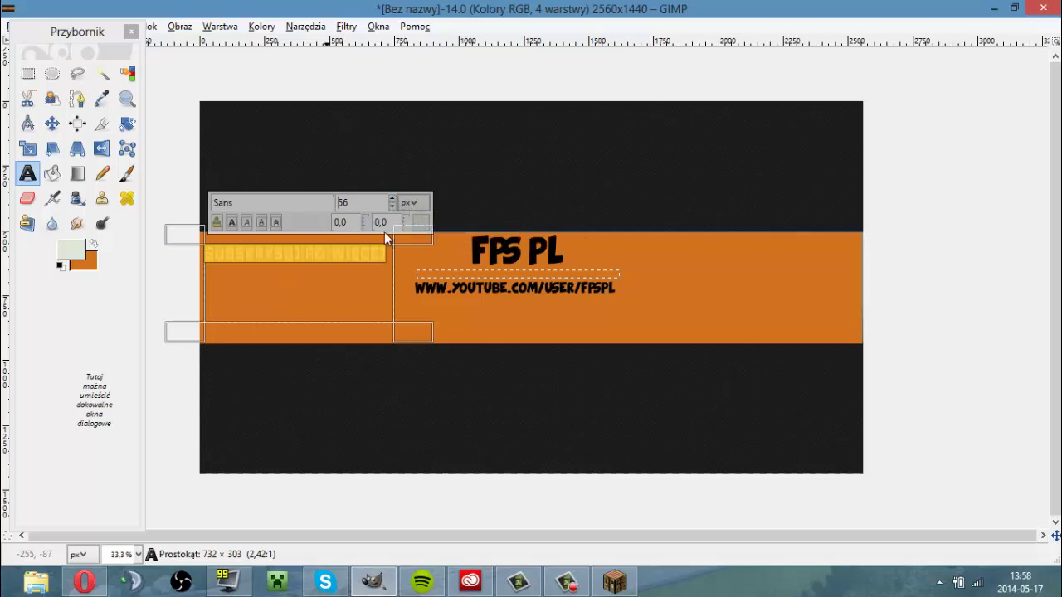
{"action": "left_click", "coordinate": [420, 222]}
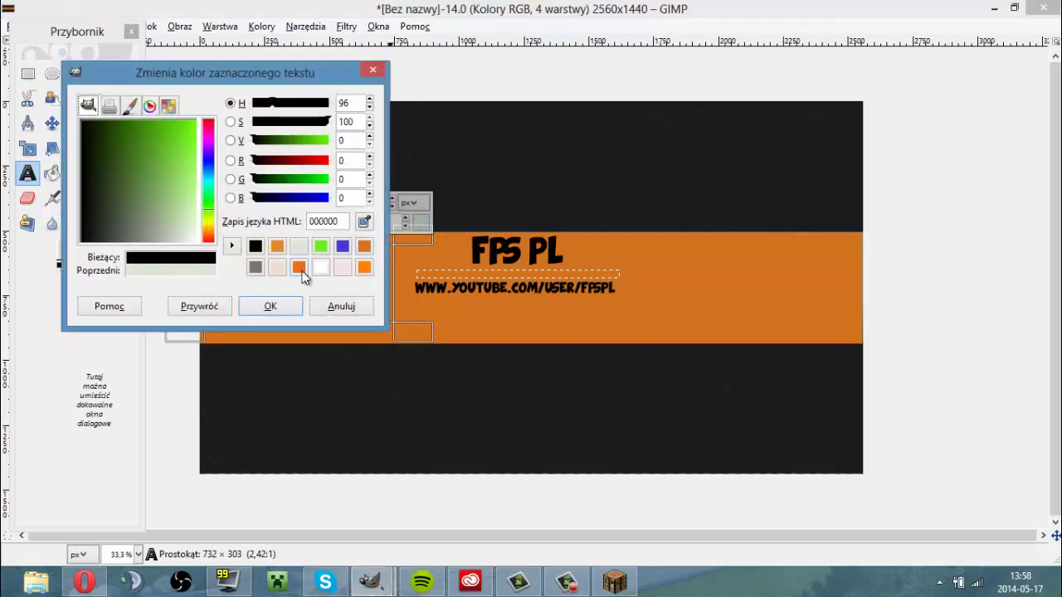
{"action": "left_click", "coordinate": [270, 306]}
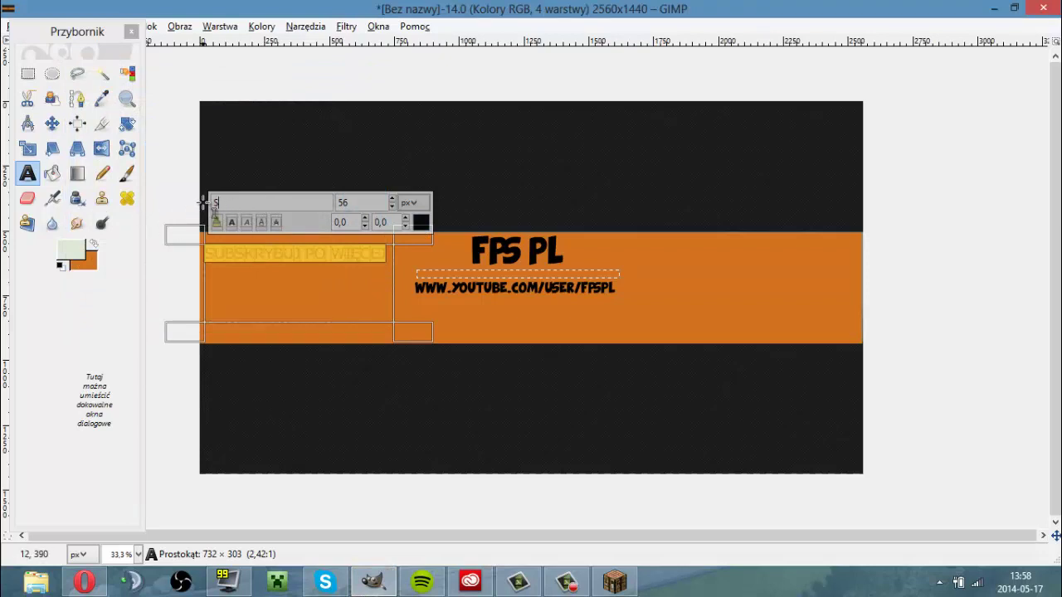
Set the selected subscribe text to the Comix Loud font and replace the "Ę" in its last word with a plain "E".
{"action": "type", "text": "Comic Loud"}
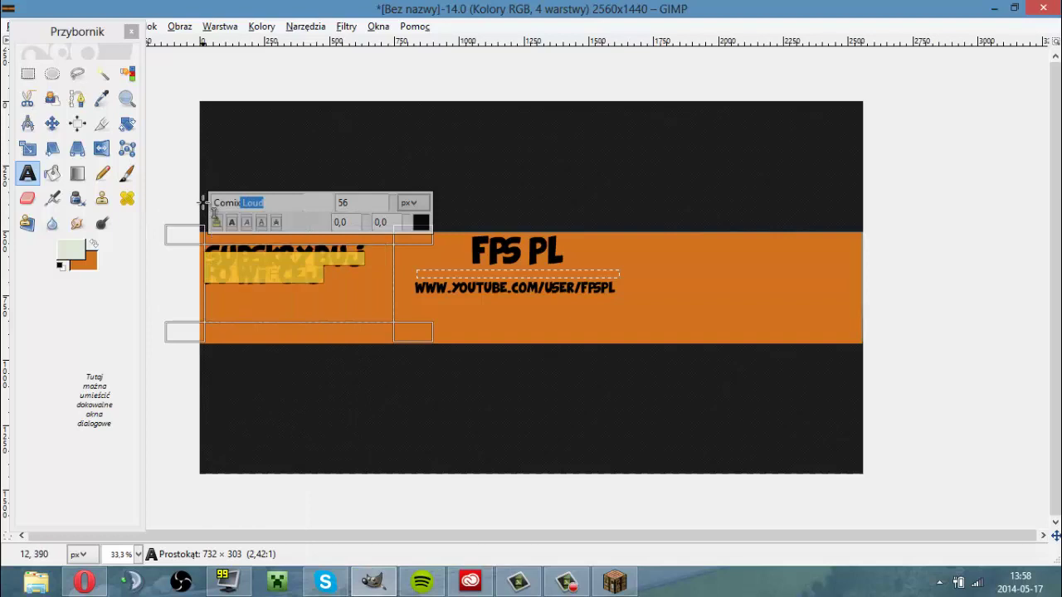
{"action": "key", "text": "Return"}
{"action": "left_click", "coordinate": [282, 276]}
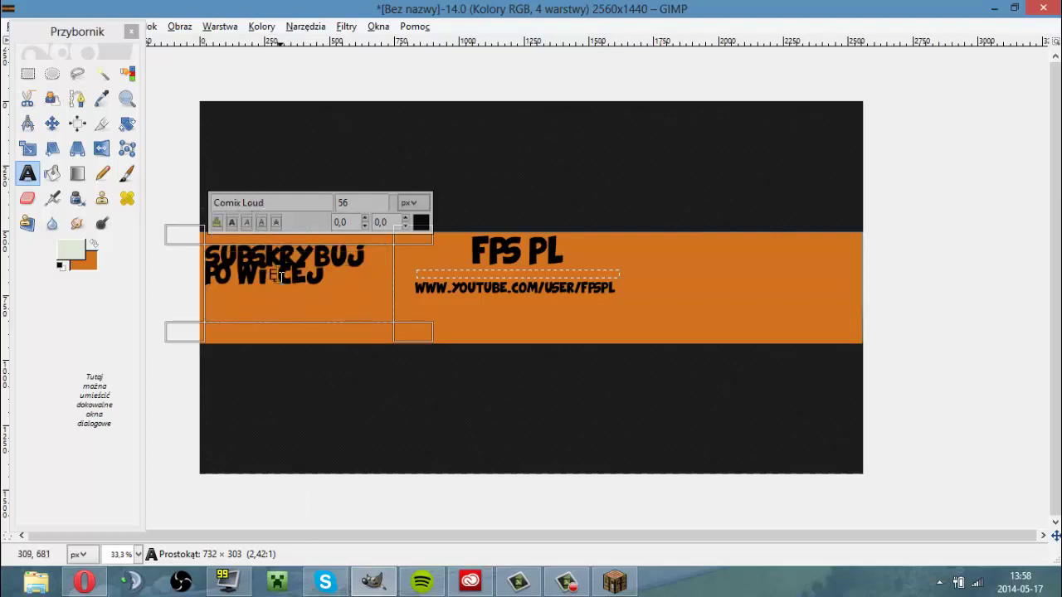
{"action": "key", "text": "BackSpace"}
{"action": "type", "text": "E"}
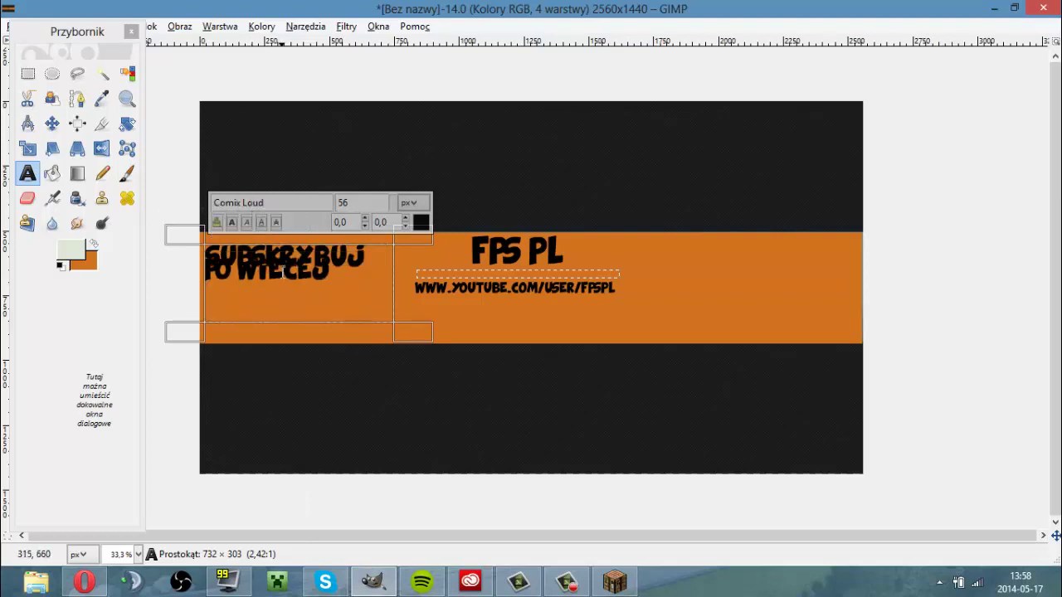
Reduce the "SUBSKRYBUJ PO WIECEJ" text to 40 px and enlarge its box to about 819 × 327 px.
{"action": "left_click_drag", "start_coordinate": [330, 272], "coordinate": [204, 253]}
{"action": "left_click", "coordinate": [393, 206]}
{"action": "left_click", "coordinate": [392, 207]}
{"action": "left_click", "coordinate": [393, 207]}
{"action": "left_click", "coordinate": [392, 207]}
{"action": "left_click", "coordinate": [392, 207]}
{"action": "left_click", "coordinate": [392, 207]}
{"action": "left_click", "coordinate": [392, 208]}
{"action": "left_click", "coordinate": [392, 207]}
{"action": "left_click", "coordinate": [392, 207]}
{"action": "left_click", "coordinate": [392, 208]}
{"action": "left_click", "coordinate": [393, 207]}
{"action": "left_click", "coordinate": [392, 207]}
{"action": "left_click", "coordinate": [393, 207]}
{"action": "left_click_drag", "start_coordinate": [414, 332], "coordinate": [446, 349]}
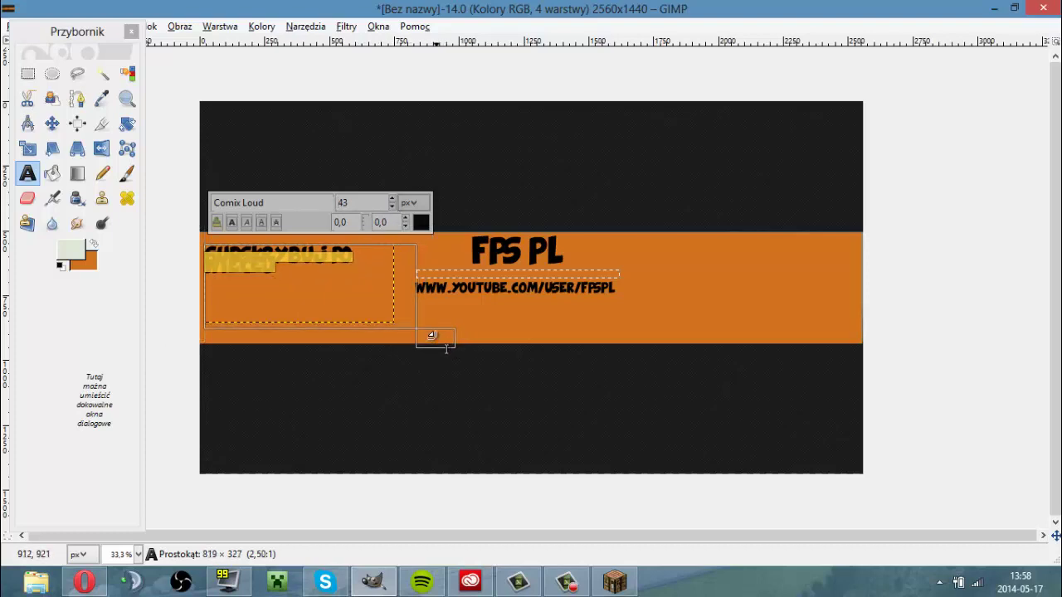
{"action": "left_click", "coordinate": [392, 207]}
{"action": "left_click", "coordinate": [392, 207]}
{"action": "left_click", "coordinate": [393, 208]}
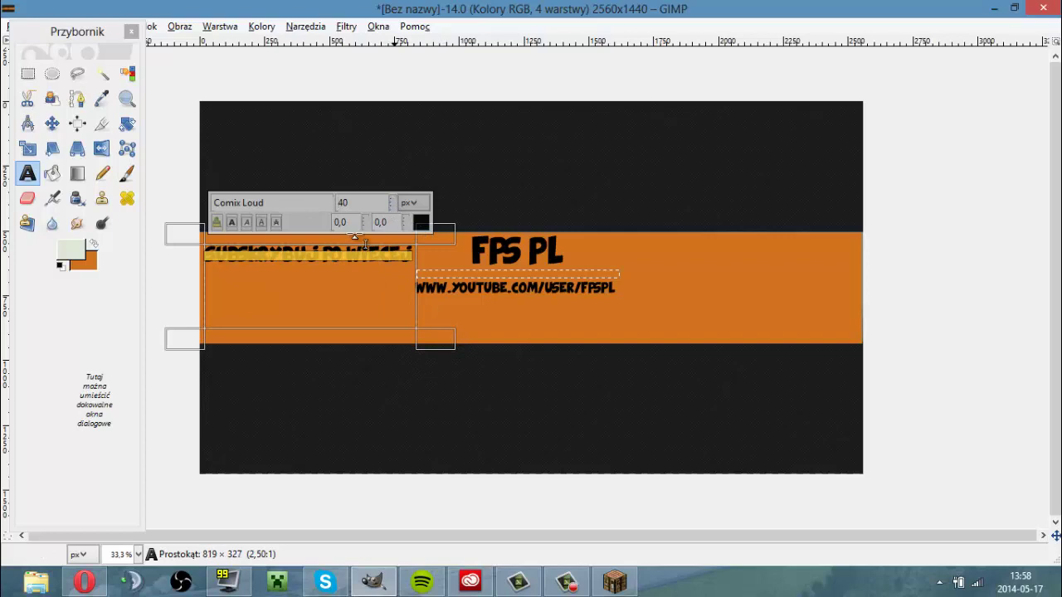
Split the subscribe text into "SUBSKRYBUJ", "PO" and "WIECEJ" on separate lines with an empty line between each.
{"action": "left_click", "coordinate": [325, 256]}
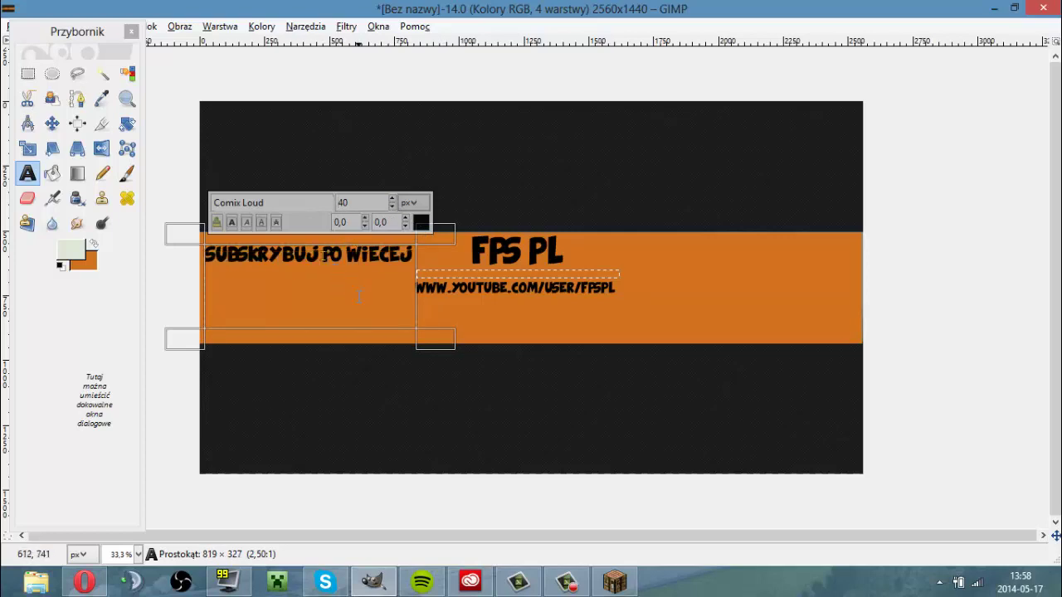
{"action": "key", "text": "Return"}
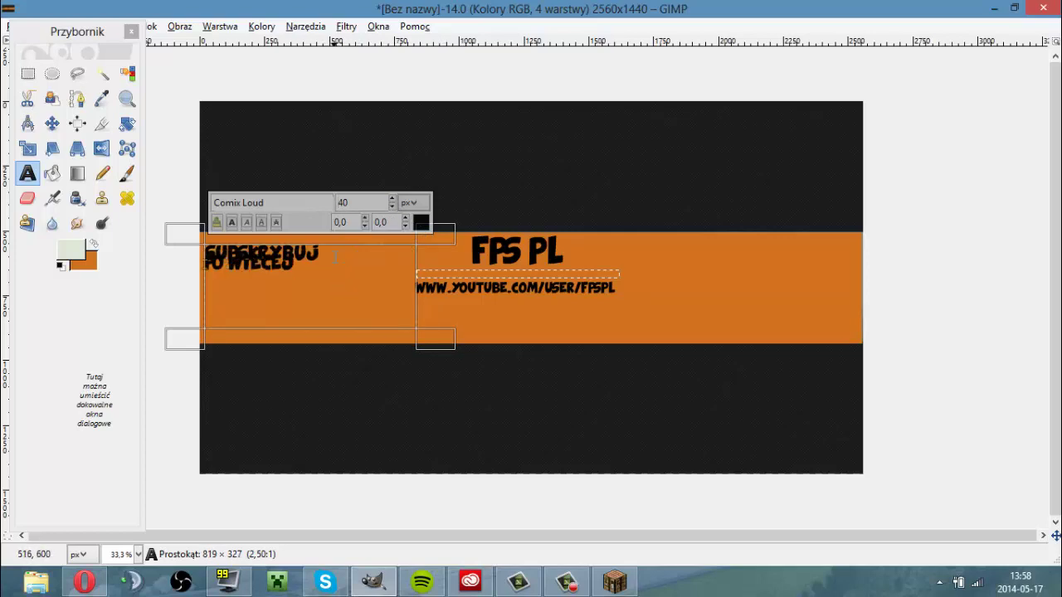
{"action": "left_click", "coordinate": [230, 264]}
{"action": "key", "text": "Return"}
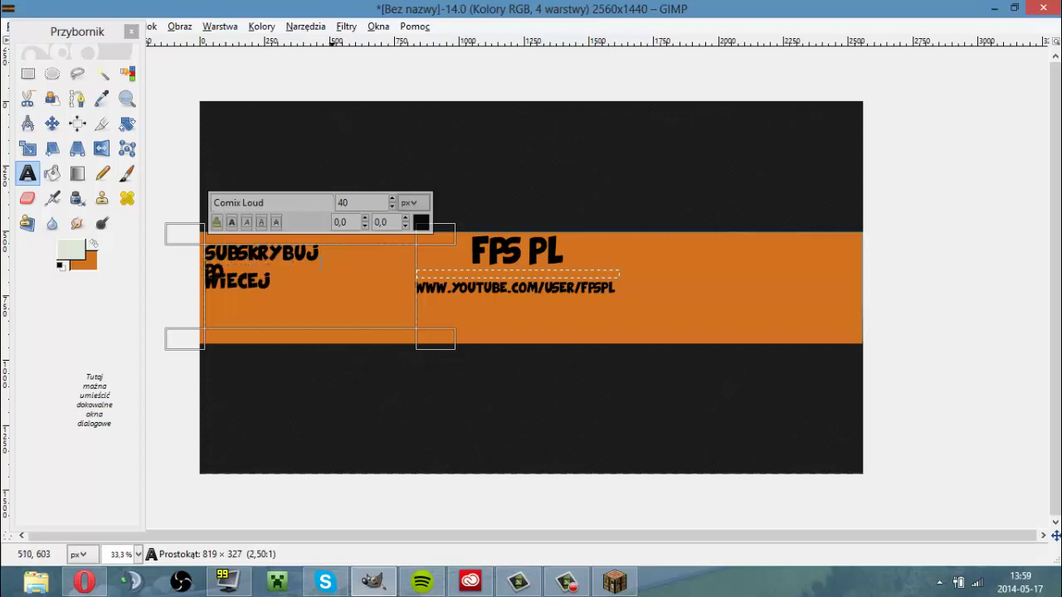
{"action": "key", "text": "Return"}
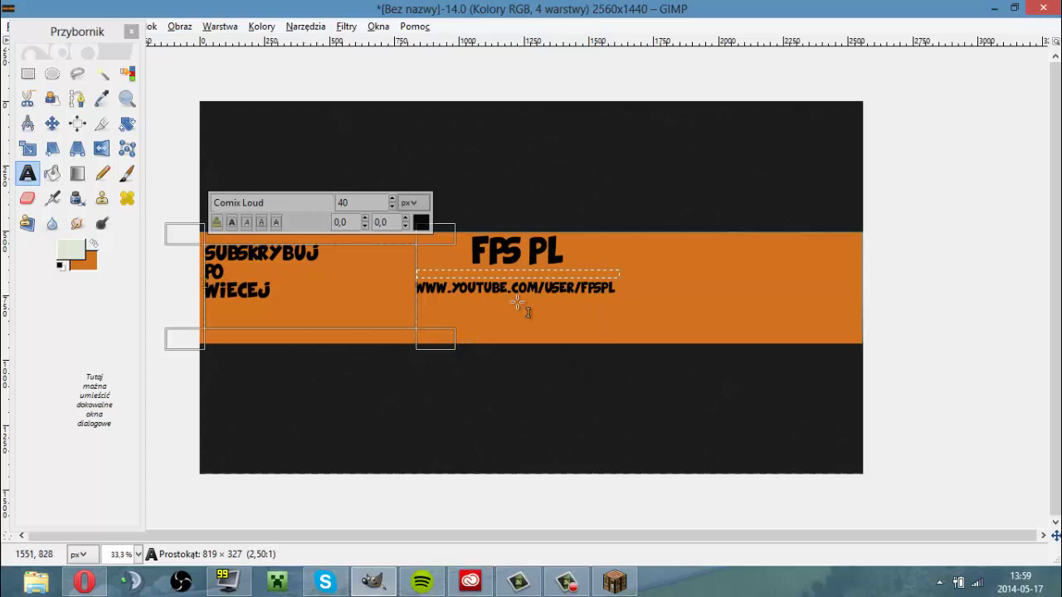
Add a text box about 543 × 276 px at the orange band's right end and enter a short caption in it.
{"action": "left_click", "coordinate": [33, 173]}
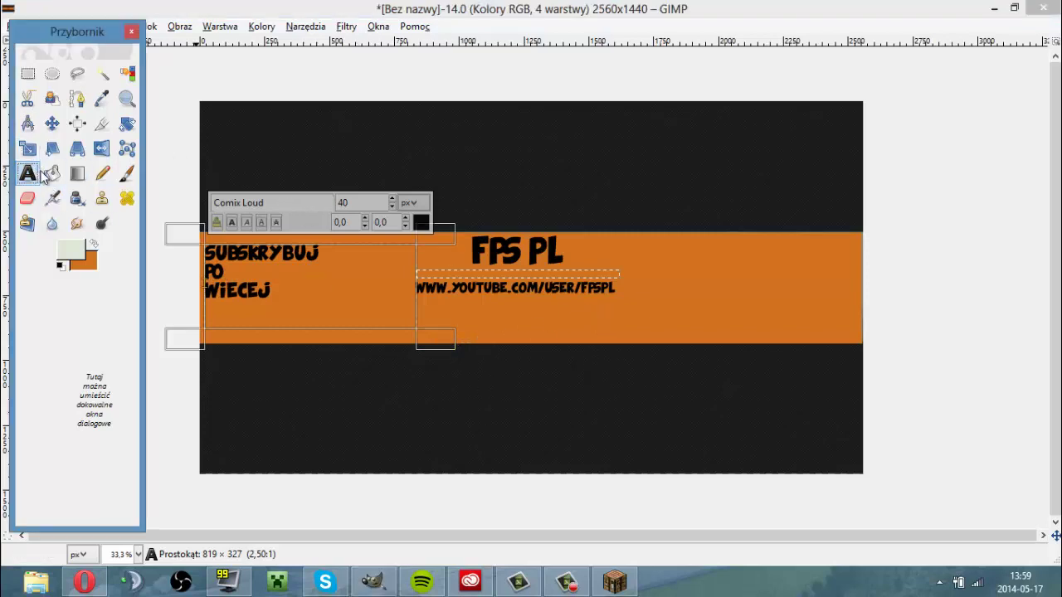
{"action": "left_click_drag", "start_coordinate": [695, 243], "coordinate": [835, 312]}
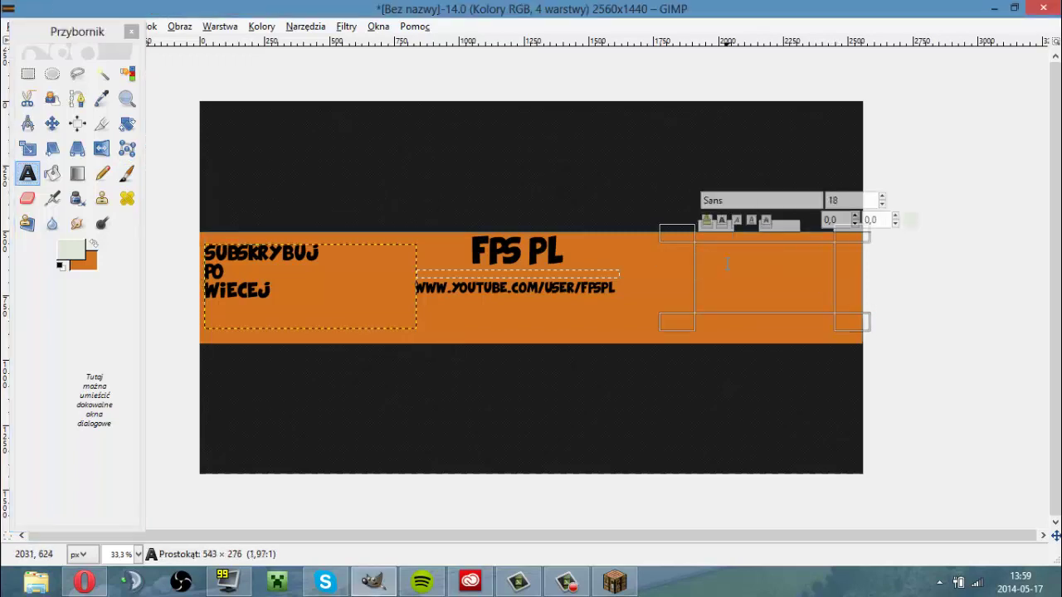
{"action": "type", "text": "z"}
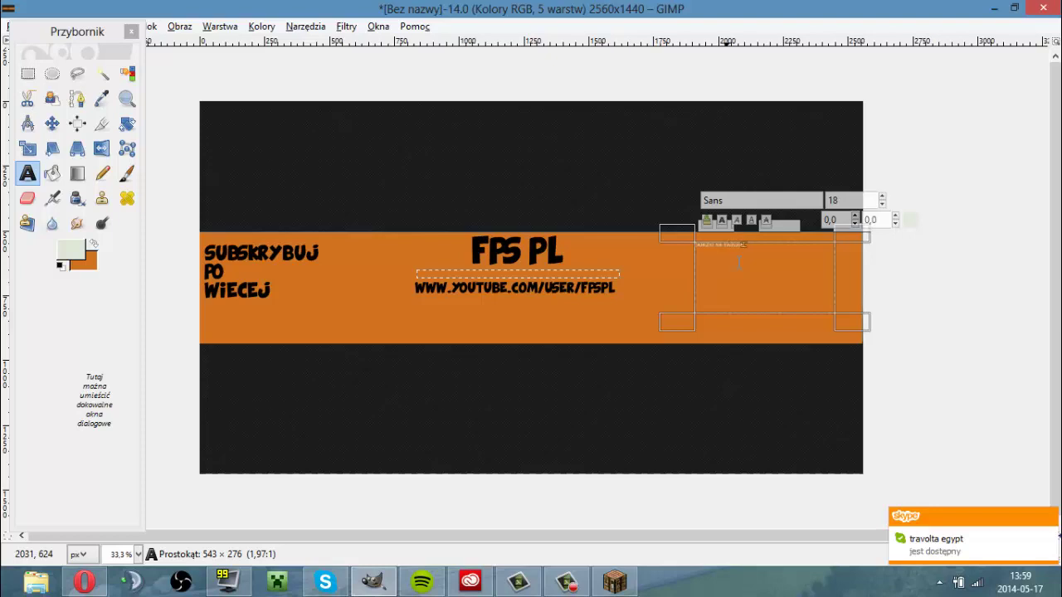
Select all of the new caption at the band's right end and change its color to black.
{"action": "key", "text": "ctrl+a"}
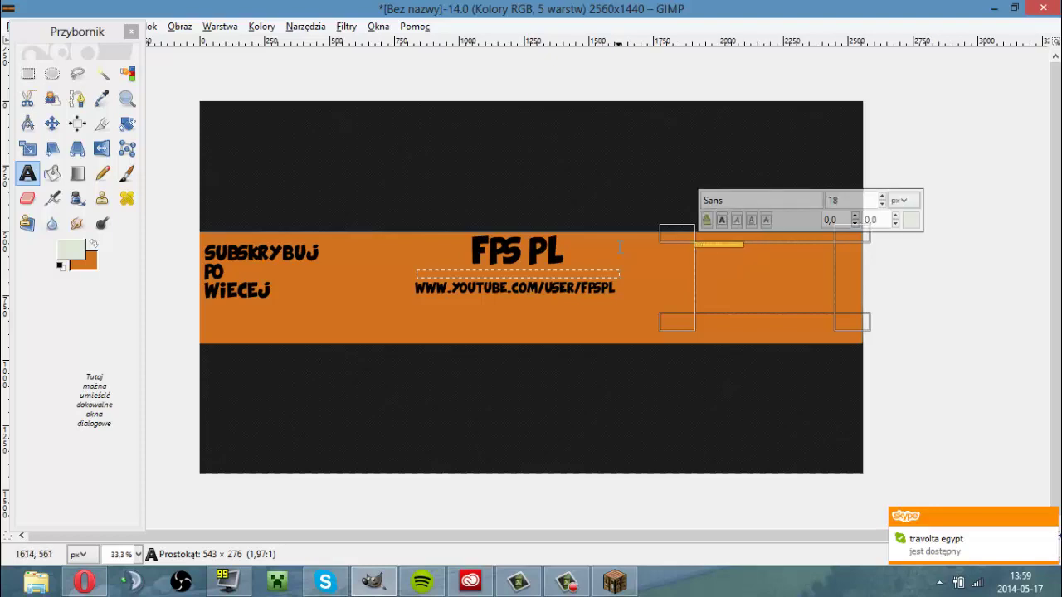
{"action": "left_click", "coordinate": [910, 219]}
{"action": "left_click_drag", "start_coordinate": [161, 221], "coordinate": [29, 93]}
{"action": "left_click", "coordinate": [270, 306]}
Set the selected right-end caption to the Comix Loud font and increase its size to 34 px.
{"action": "type", "text": "c"}
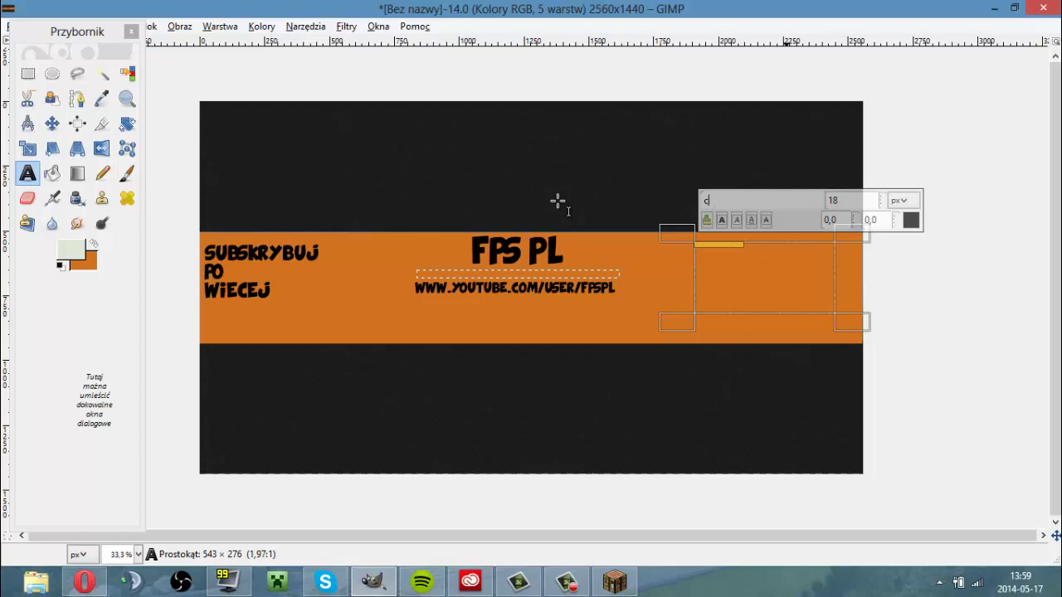
{"action": "type", "text": "mix Loud"}
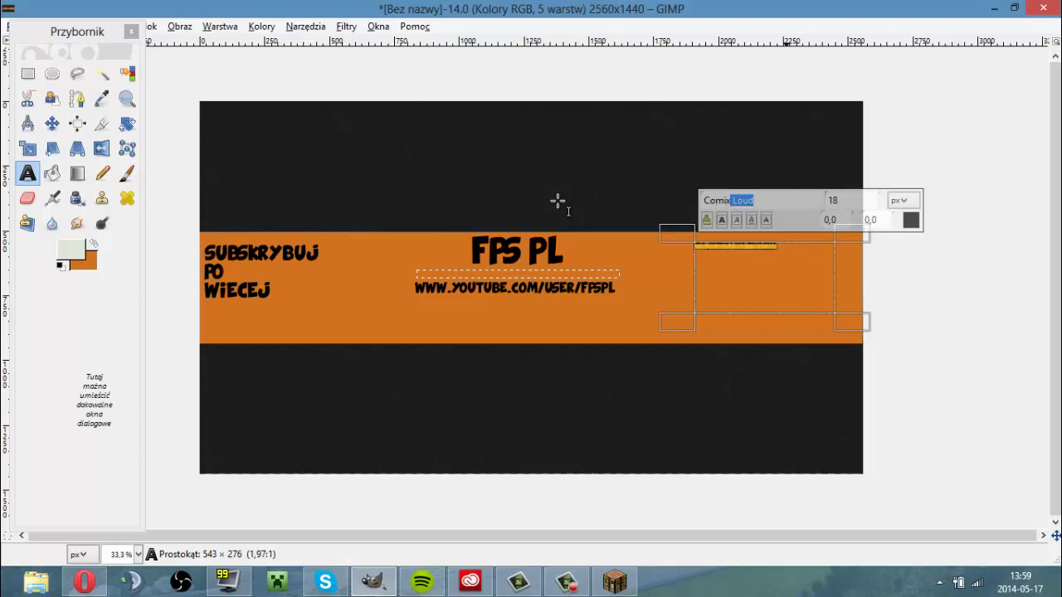
{"action": "key", "text": "Return"}
{"action": "left_click", "coordinate": [881, 197]}
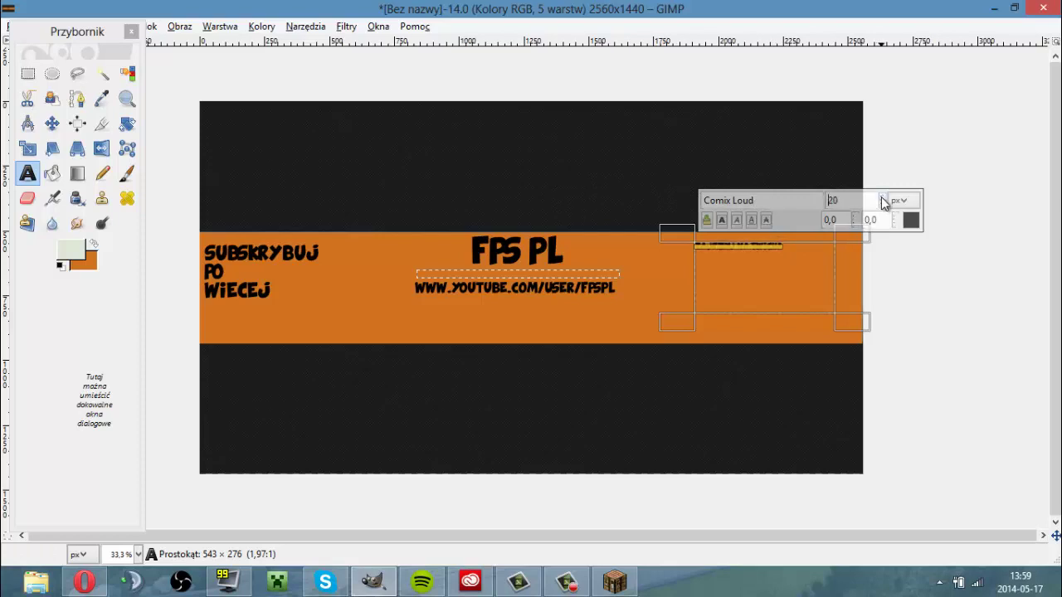
{"action": "scroll", "coordinate": [881, 201], "scroll_direction": "up", "scroll_amount": 11}
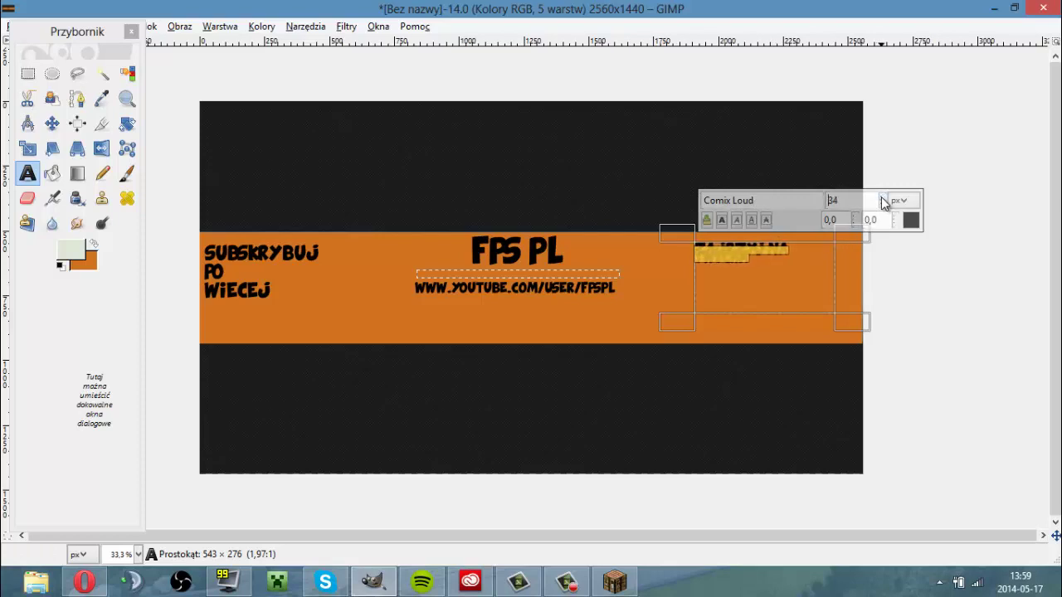
Increase the right-end caption's size to 62 px and split it into "ZAJRZYJ", "NA" and "TWICHA" on separate, non-overlapping lines.
{"action": "scroll", "coordinate": [882, 202], "scroll_direction": "up", "scroll_amount": 20}
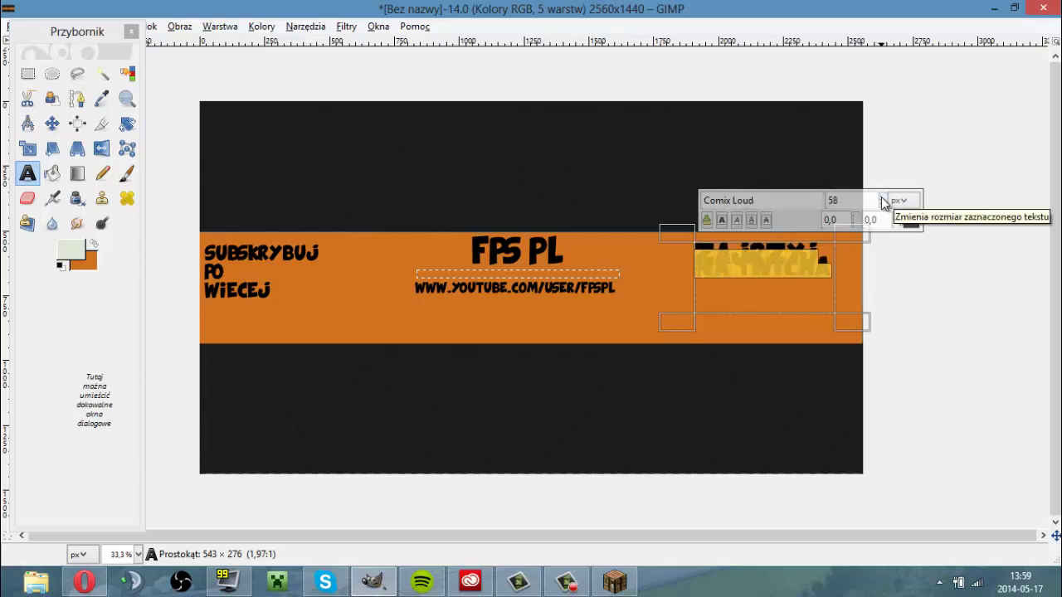
{"action": "scroll", "coordinate": [881, 202], "scroll_direction": "up", "scroll_amount": 4}
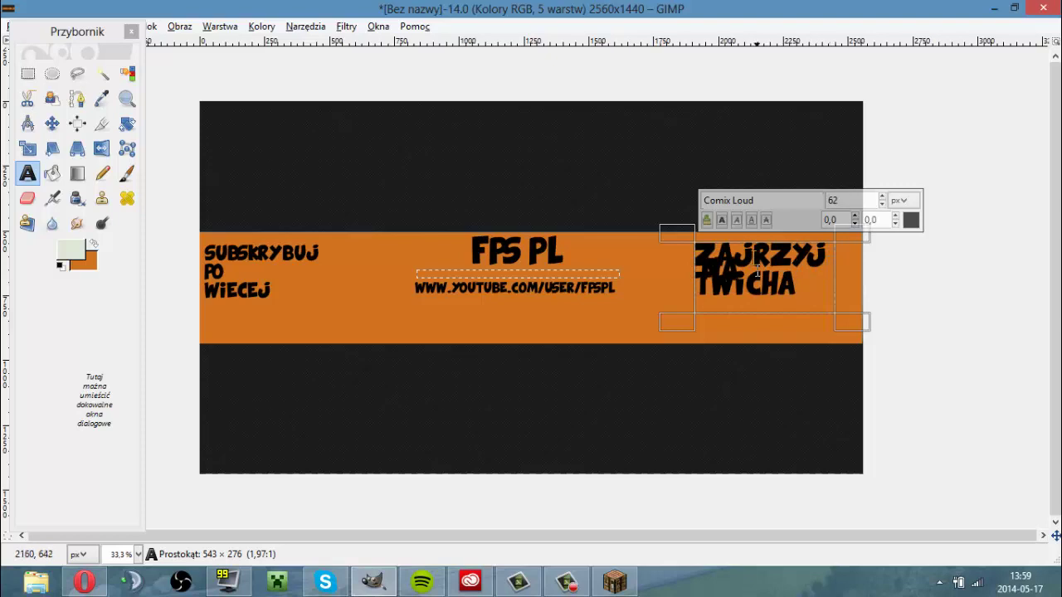
{"action": "key", "text": "Return"}
{"action": "key", "text": "Return"}
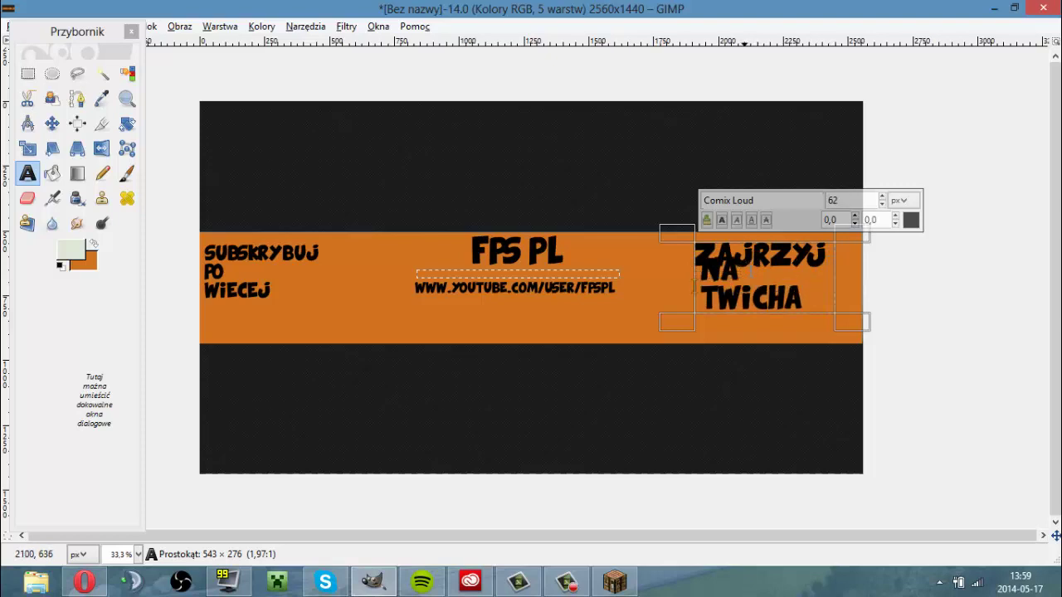
{"action": "left_click", "coordinate": [831, 256]}
{"action": "key", "text": "Return"}
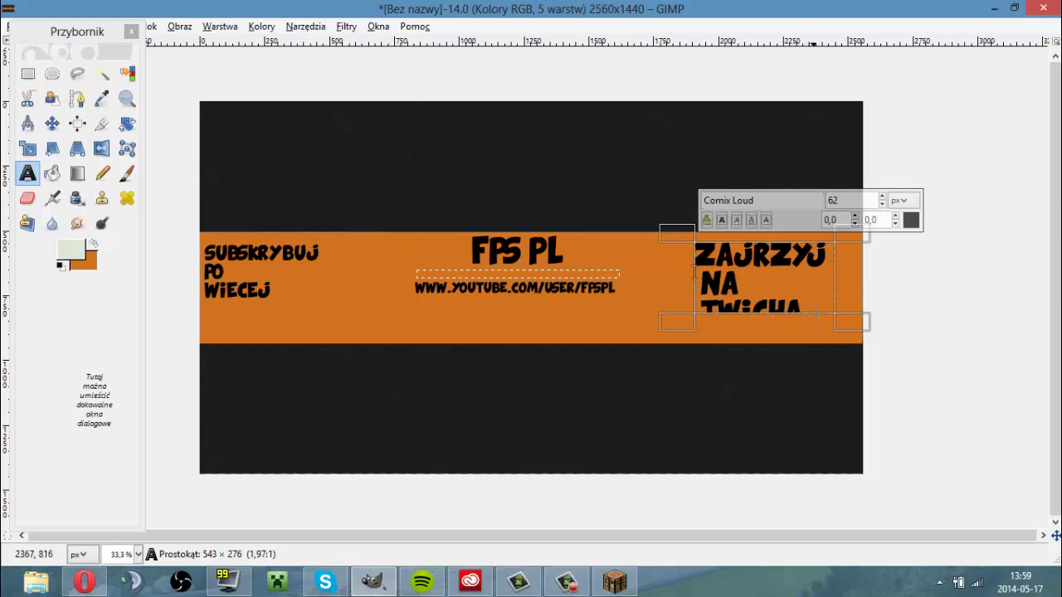
Enlarge the right-end caption's text box to about 597 × 330 px, then close the toolbox and leave text editing.
{"action": "left_click_drag", "start_coordinate": [865, 347], "coordinate": [870, 349]}
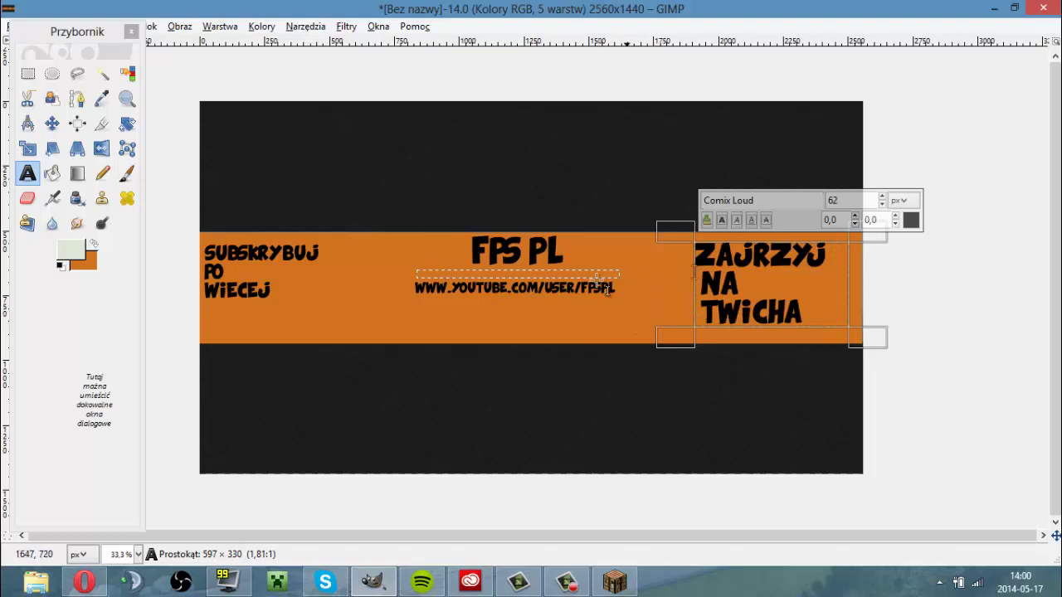
{"action": "left_click", "coordinate": [131, 31]}
{"action": "left_click", "coordinate": [122, 168]}
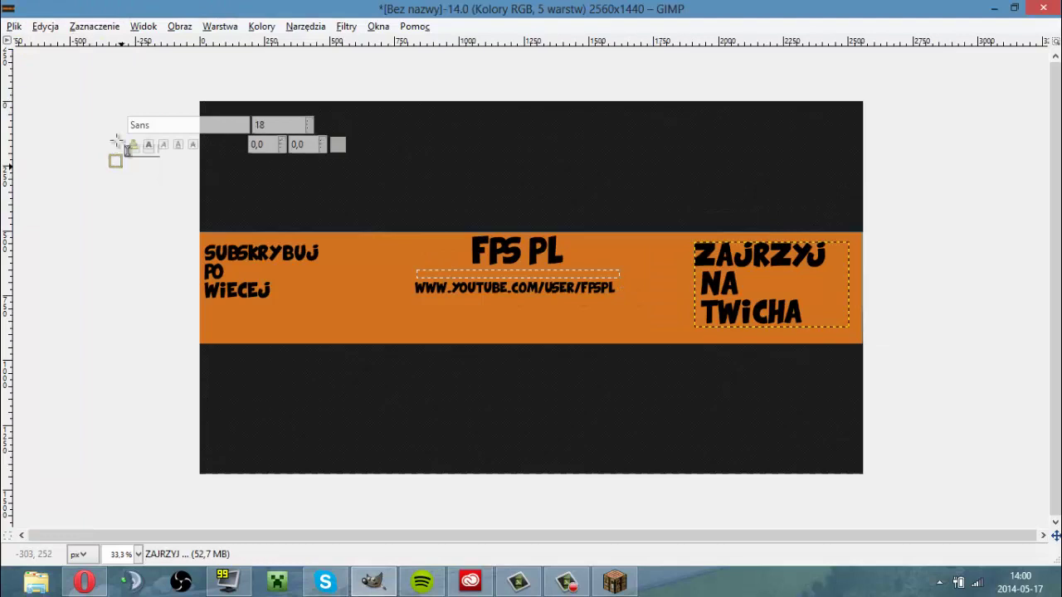
Export the banner to the Desktop as tło.jpg, accepting the JPEG export options.
{"action": "left_click", "coordinate": [8, 27]}
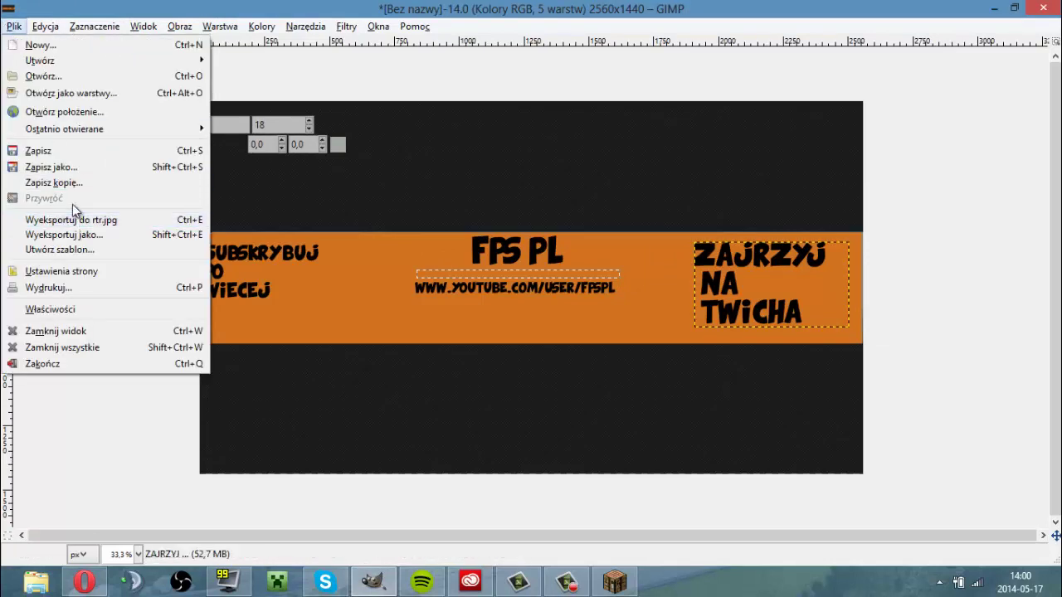
{"action": "left_click", "coordinate": [79, 233]}
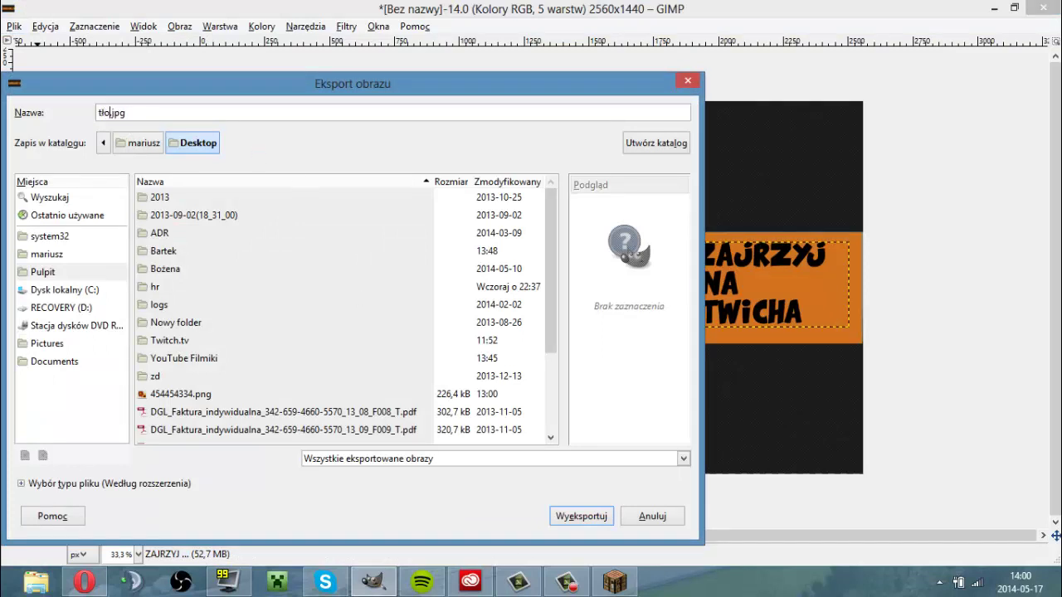
{"action": "left_click", "coordinate": [569, 517]}
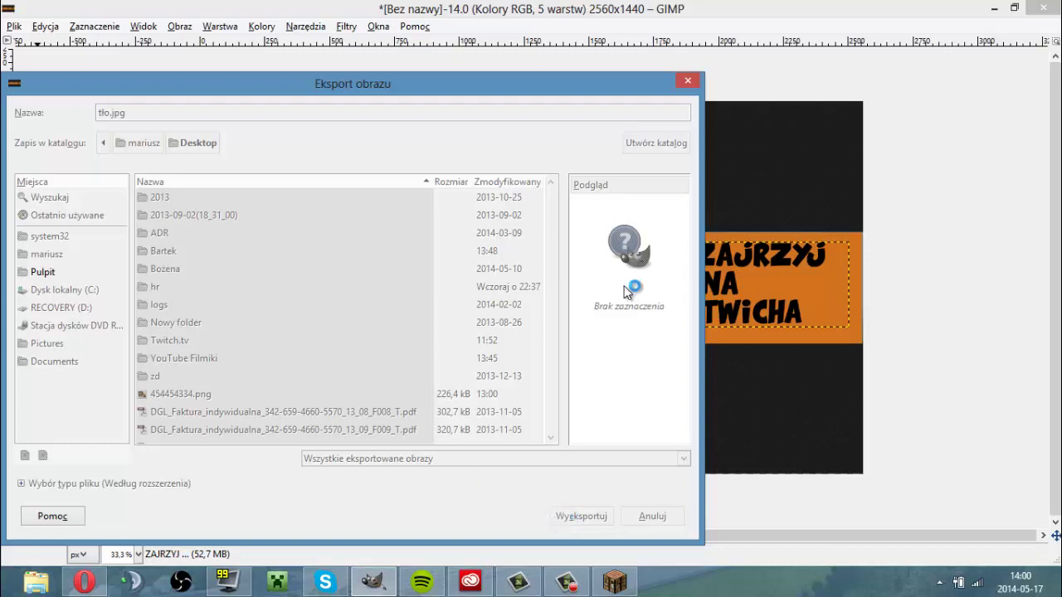
{"action": "left_click", "coordinate": [527, 389]}
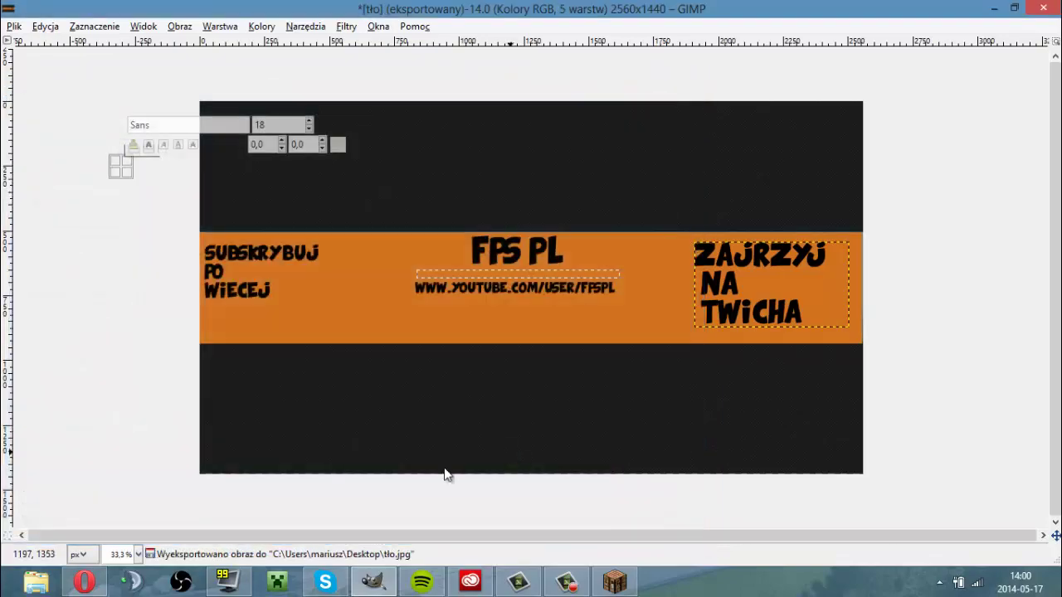
Switch to Opera, go to the signed-in account's own YouTube channel and choose to edit its channel art.
{"action": "left_click", "coordinate": [87, 583]}
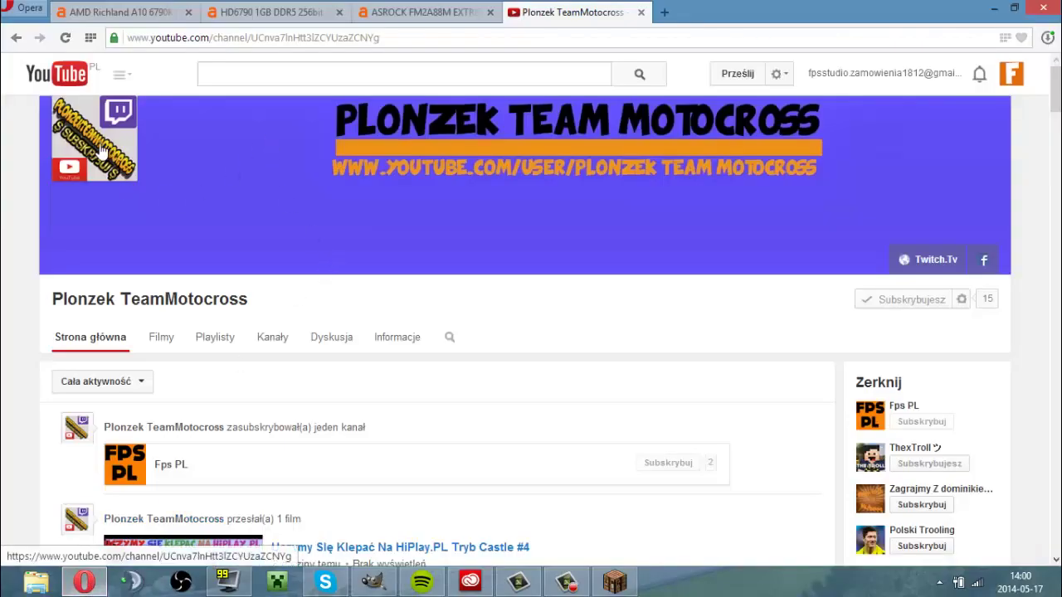
{"action": "left_click", "coordinate": [881, 72]}
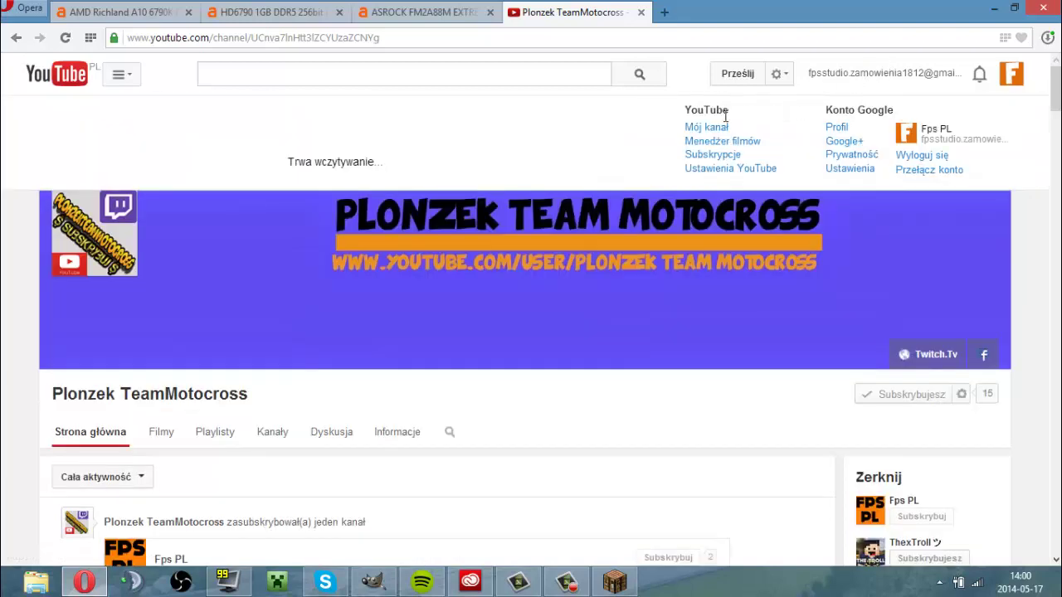
{"action": "left_click", "coordinate": [706, 130]}
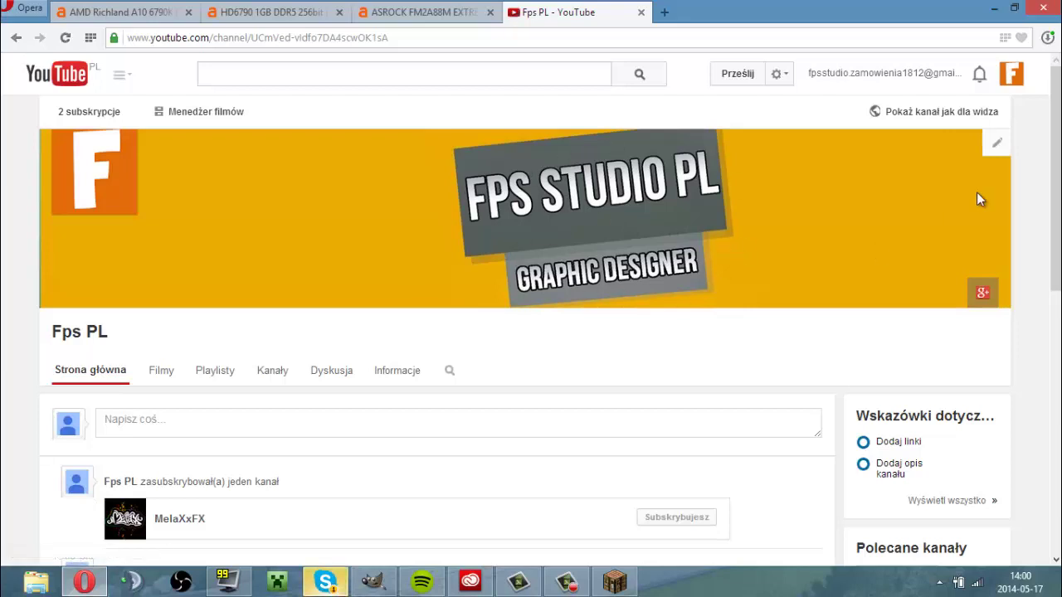
{"action": "left_click", "coordinate": [989, 152]}
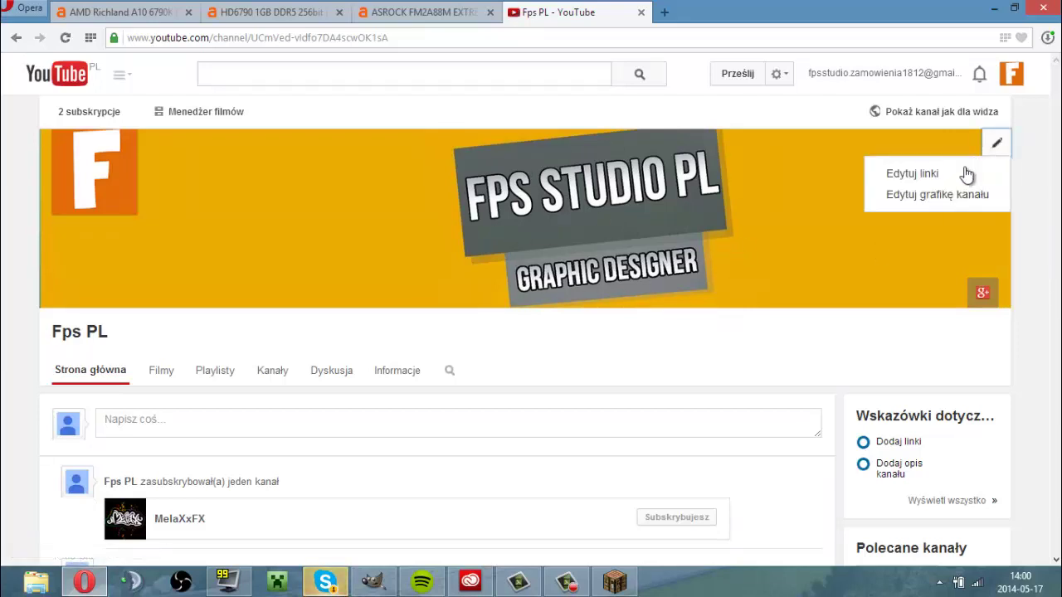
{"action": "left_click", "coordinate": [946, 199]}
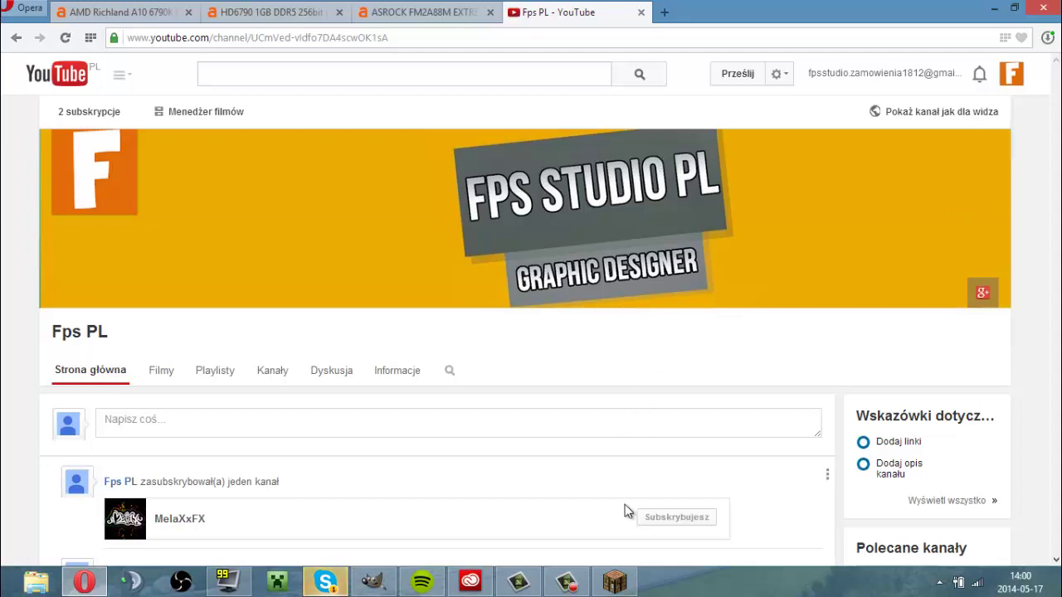
{"action": "left_click", "coordinate": [578, 592]}
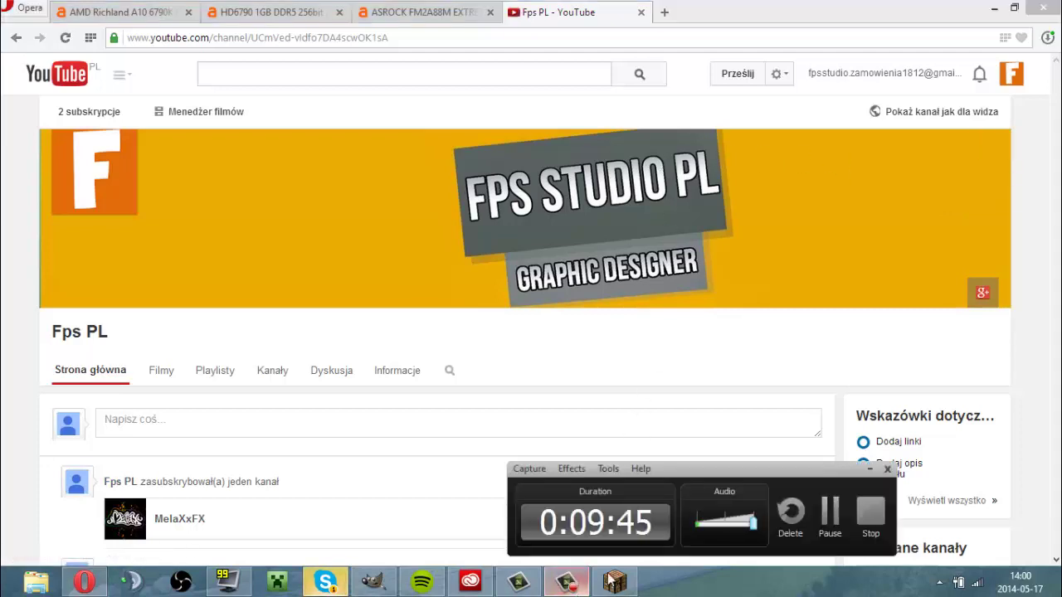